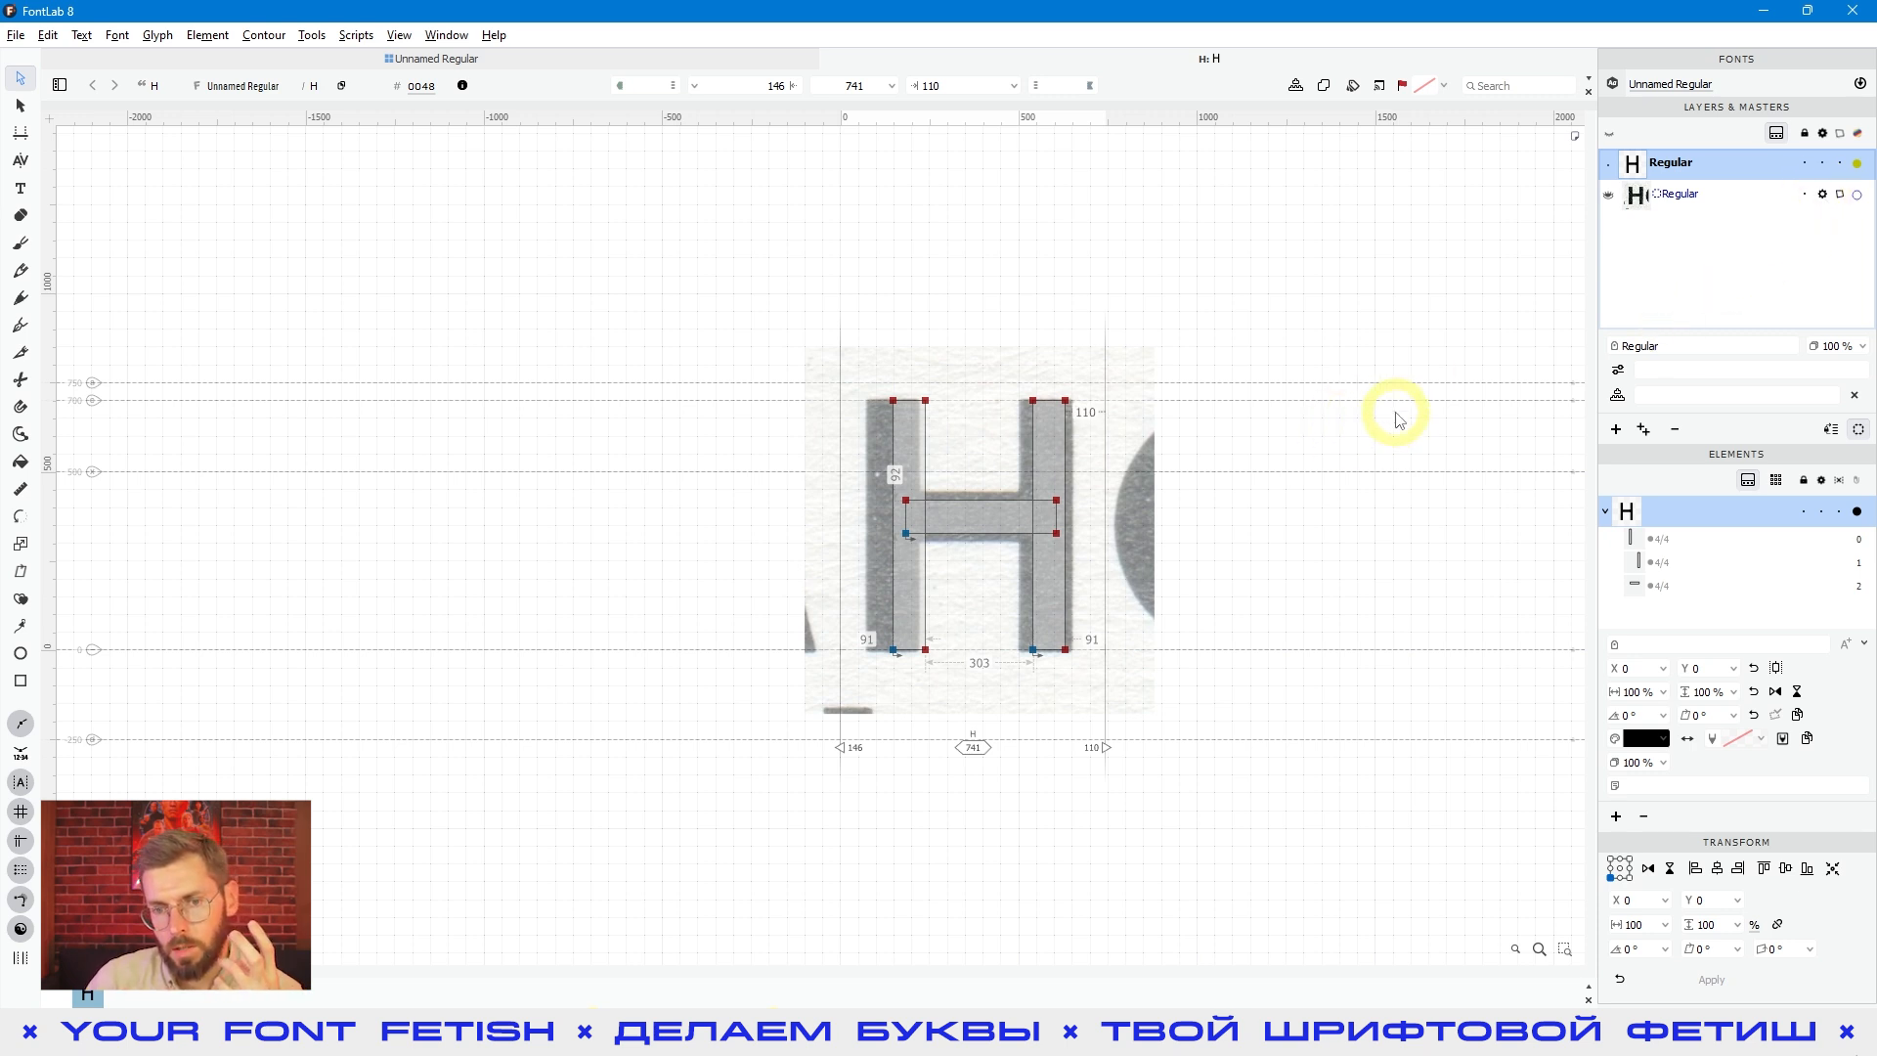
- Preview the H with the scanned image layer's service setting switched off and back on
left_click(1320, 552)
key("space")
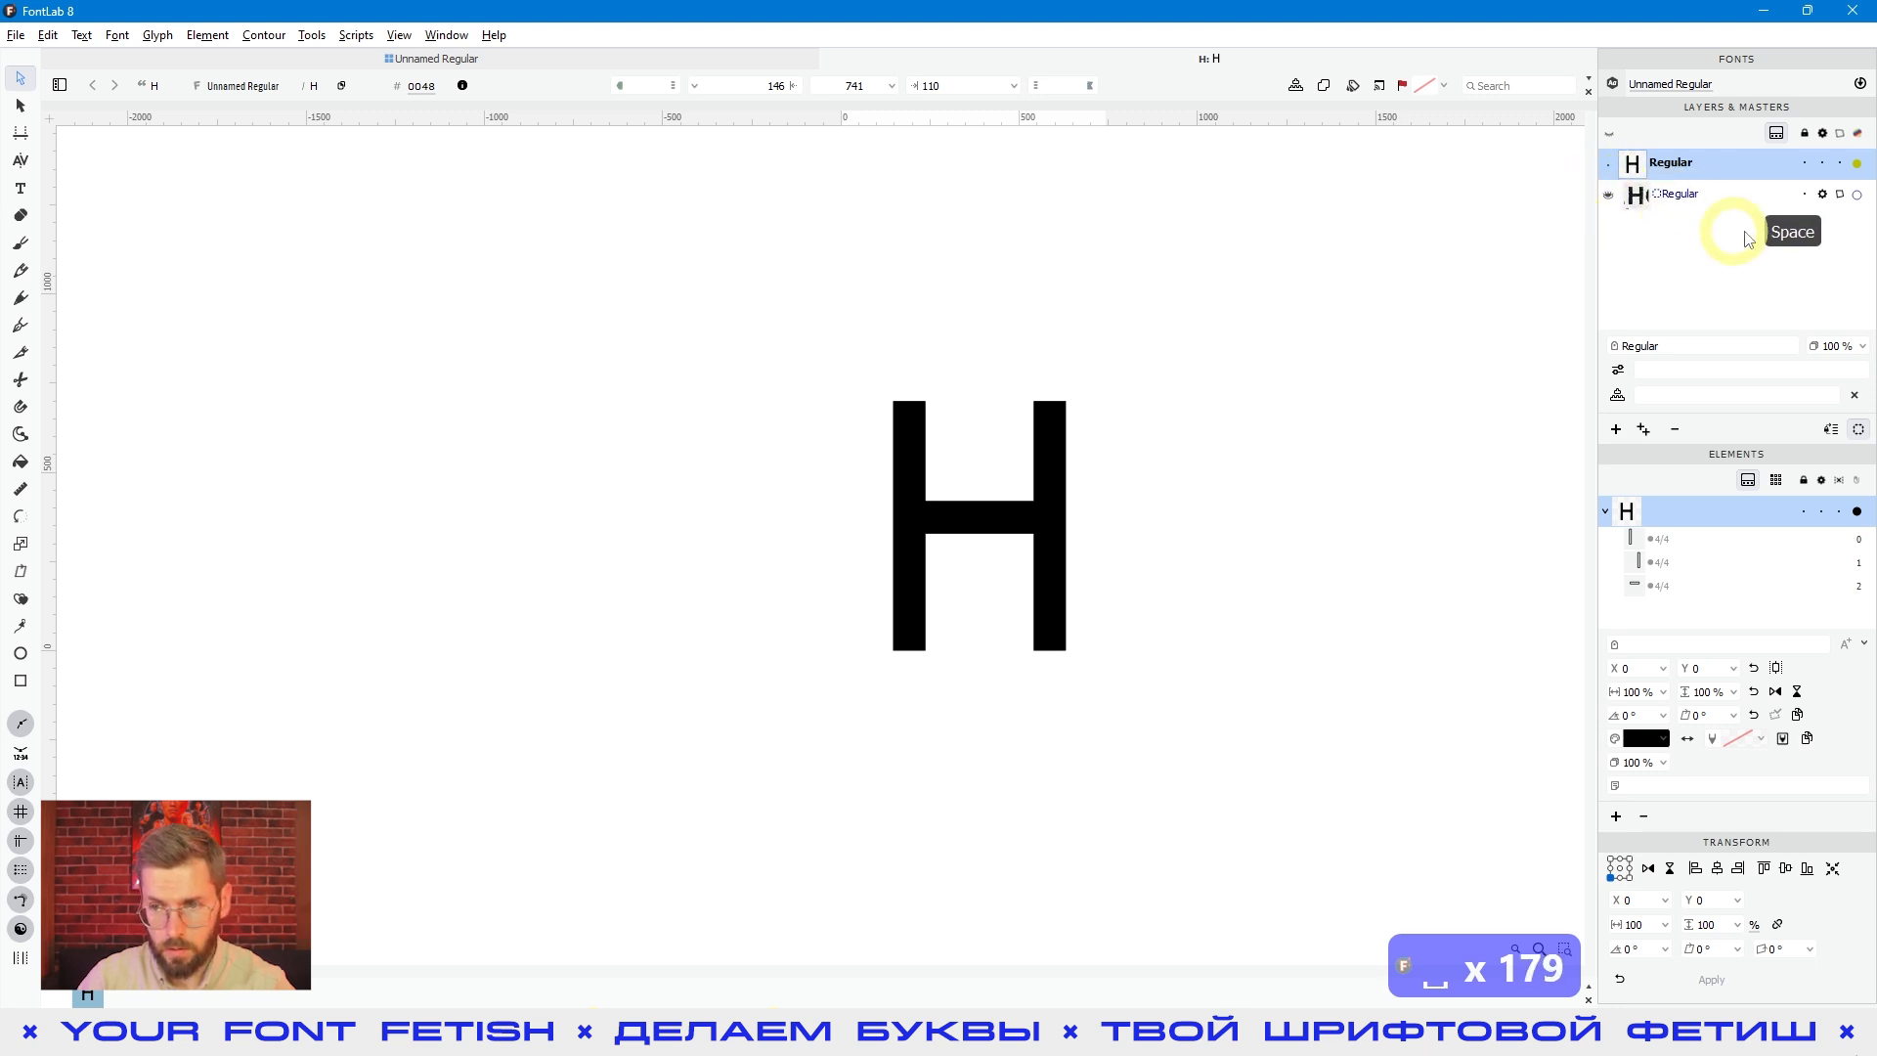
left_click(1827, 197)
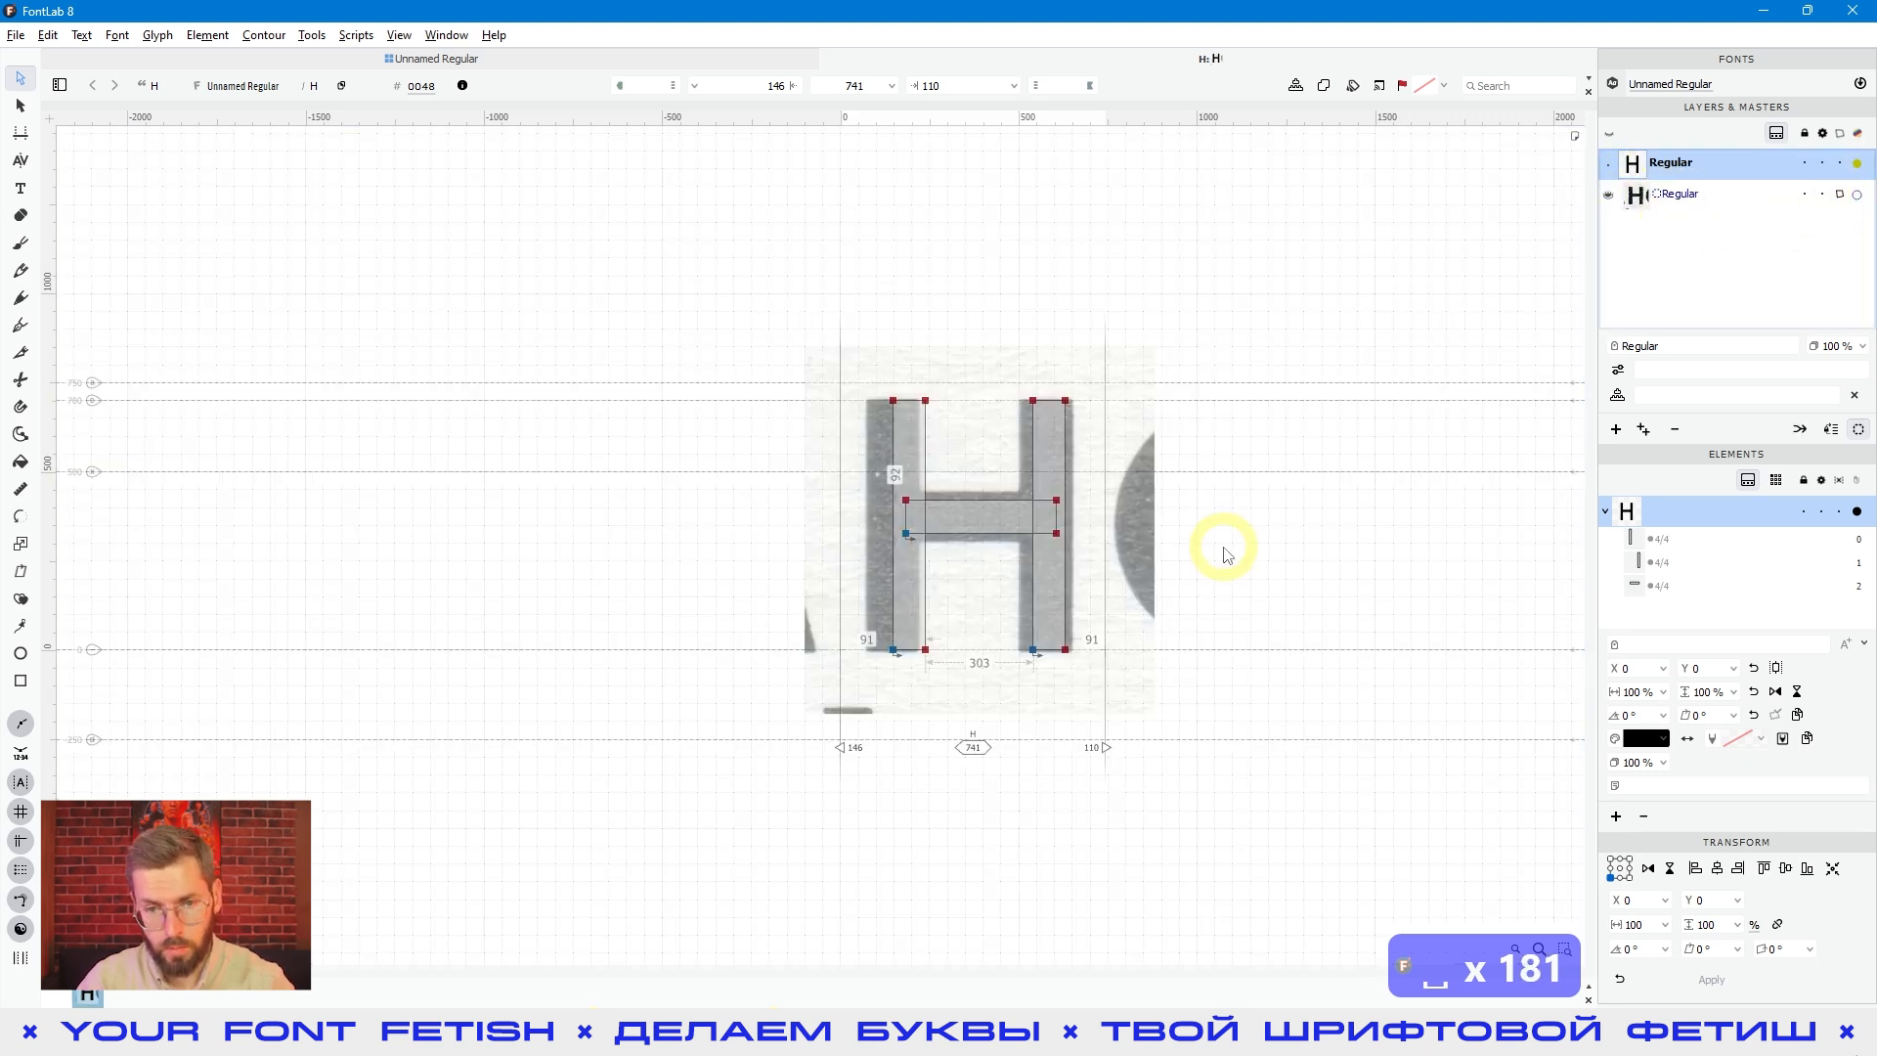
key("space")
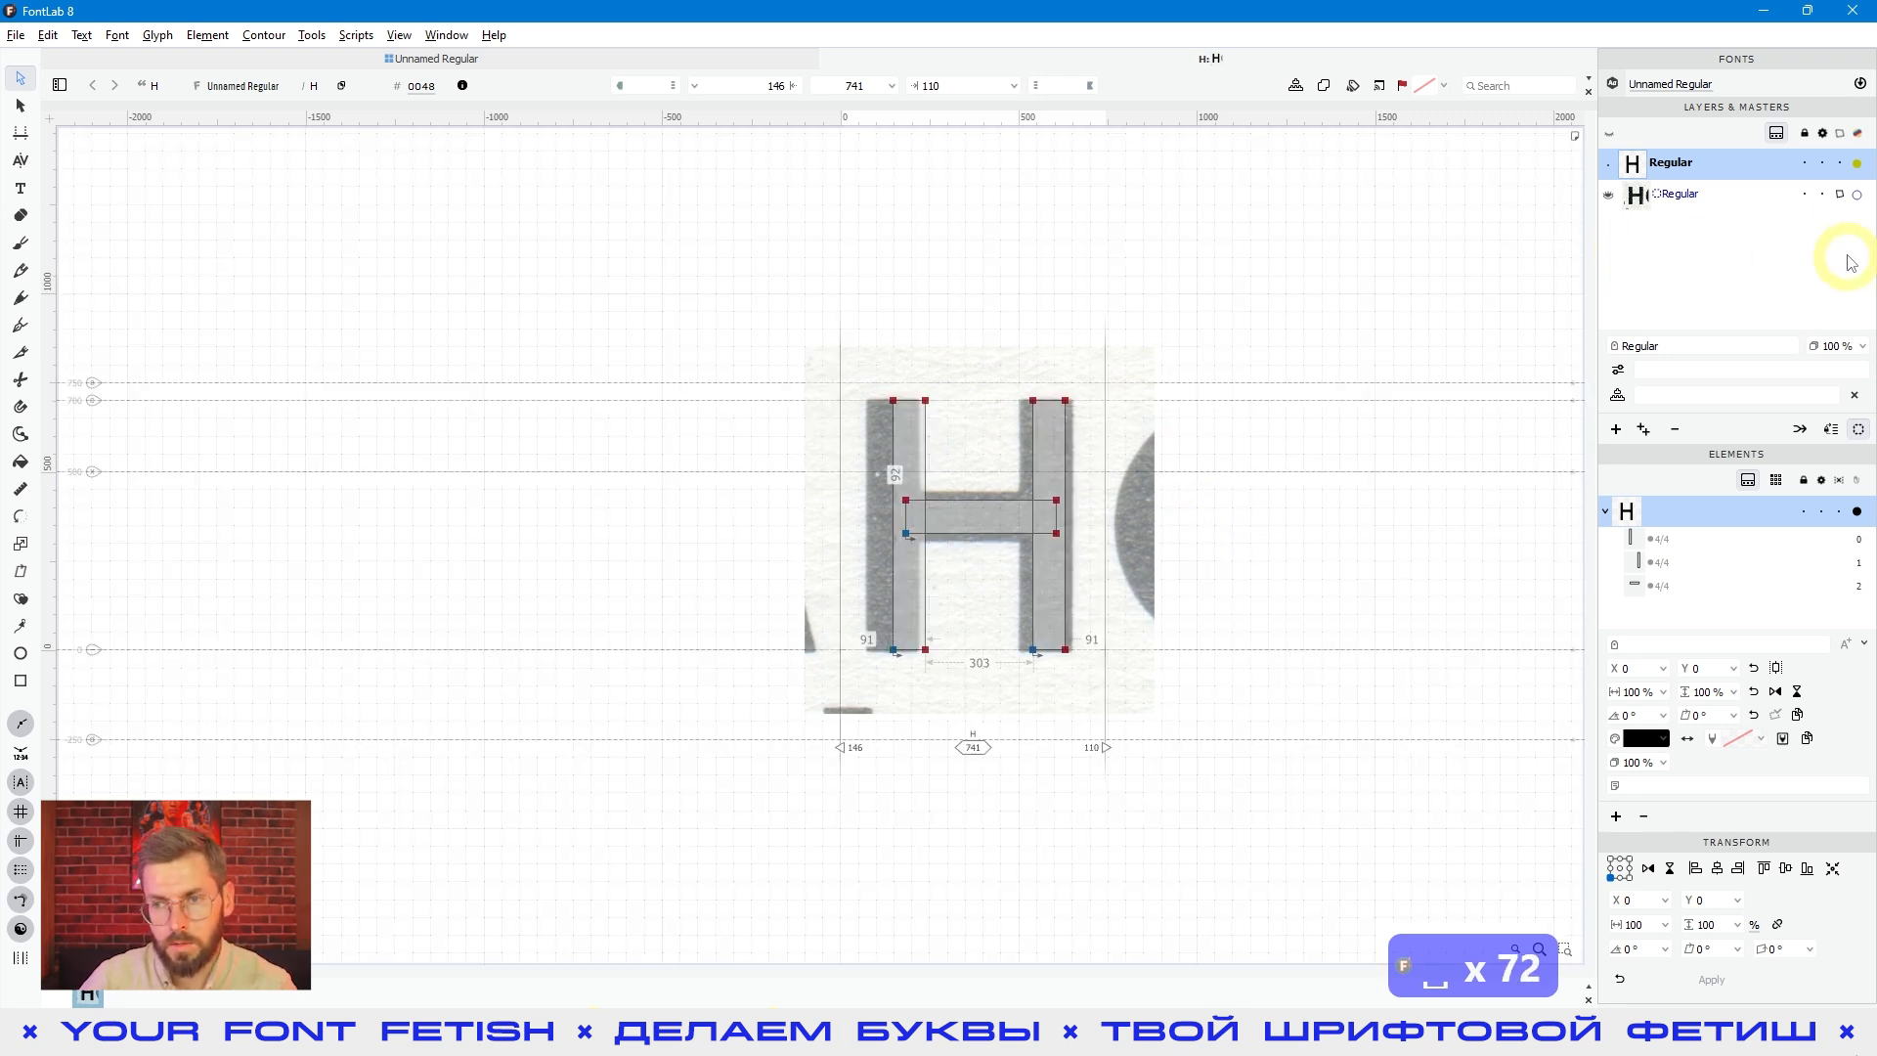
left_click(1829, 197)
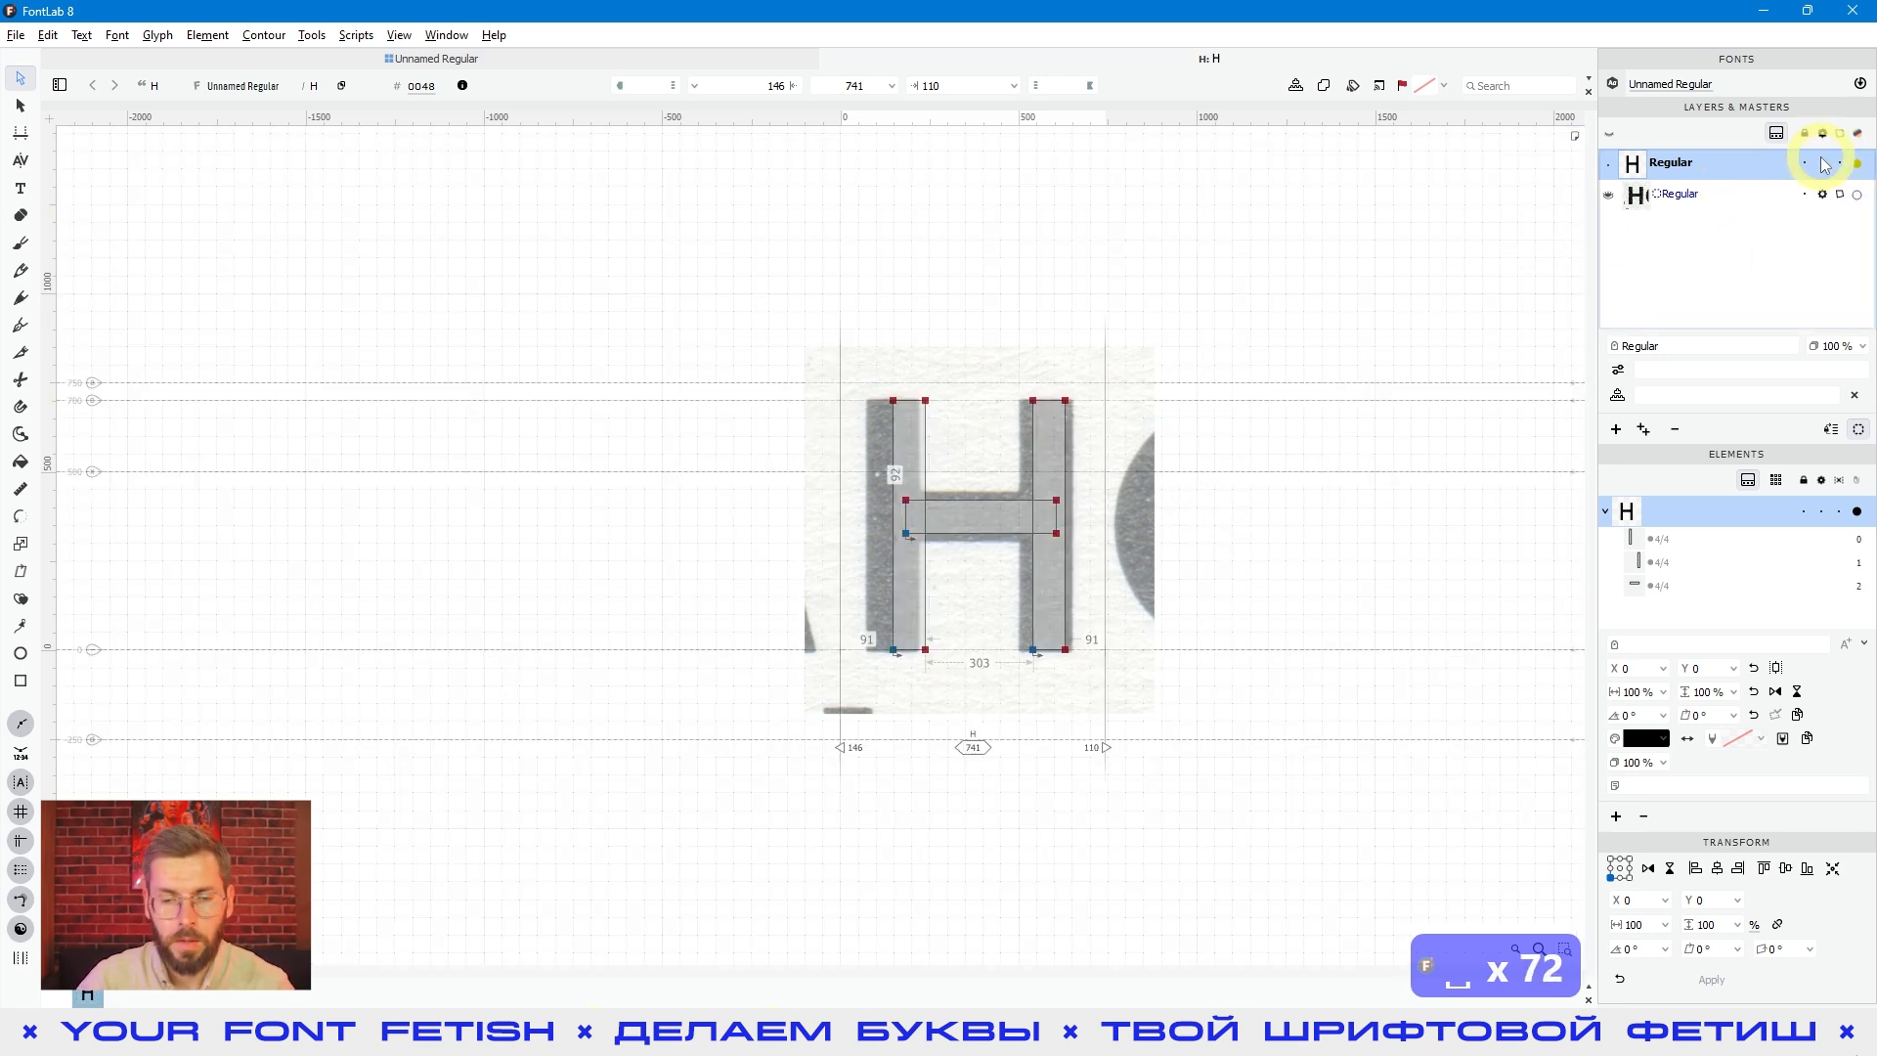
left_click(1238, 608)
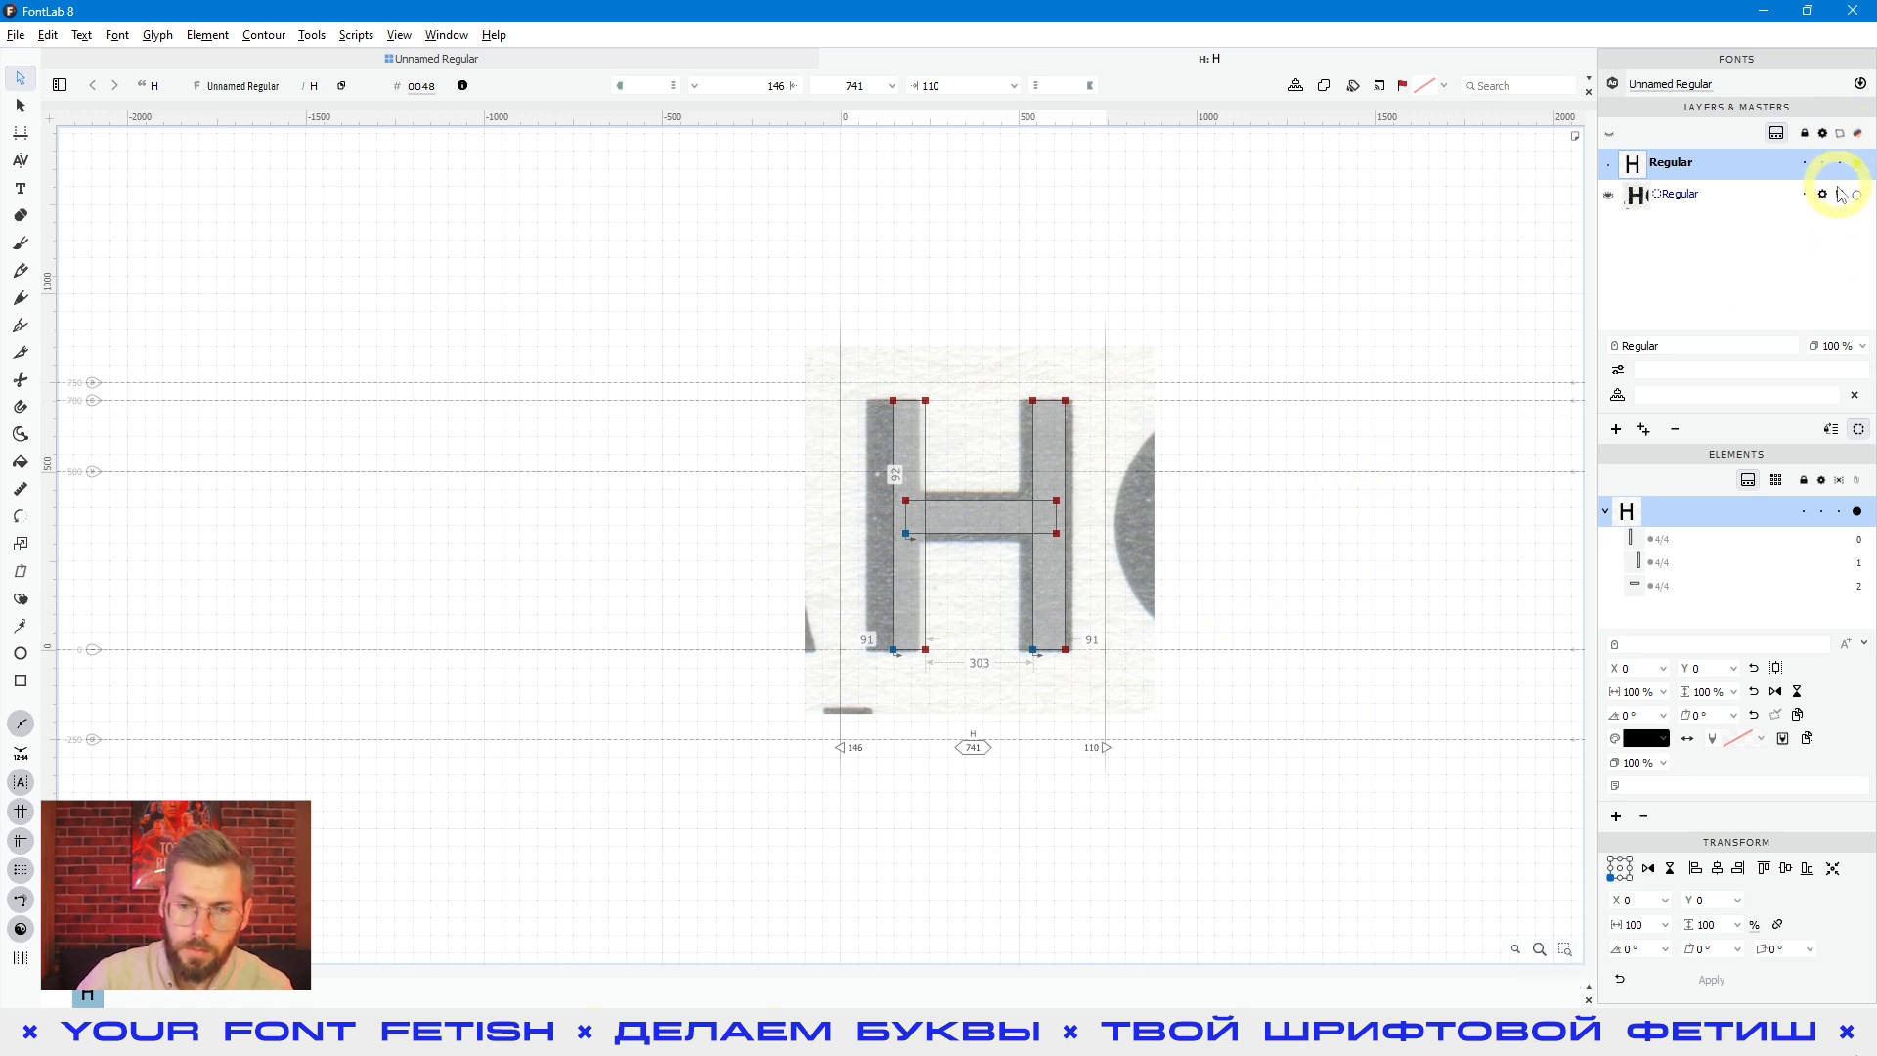
left_click(1365, 525)
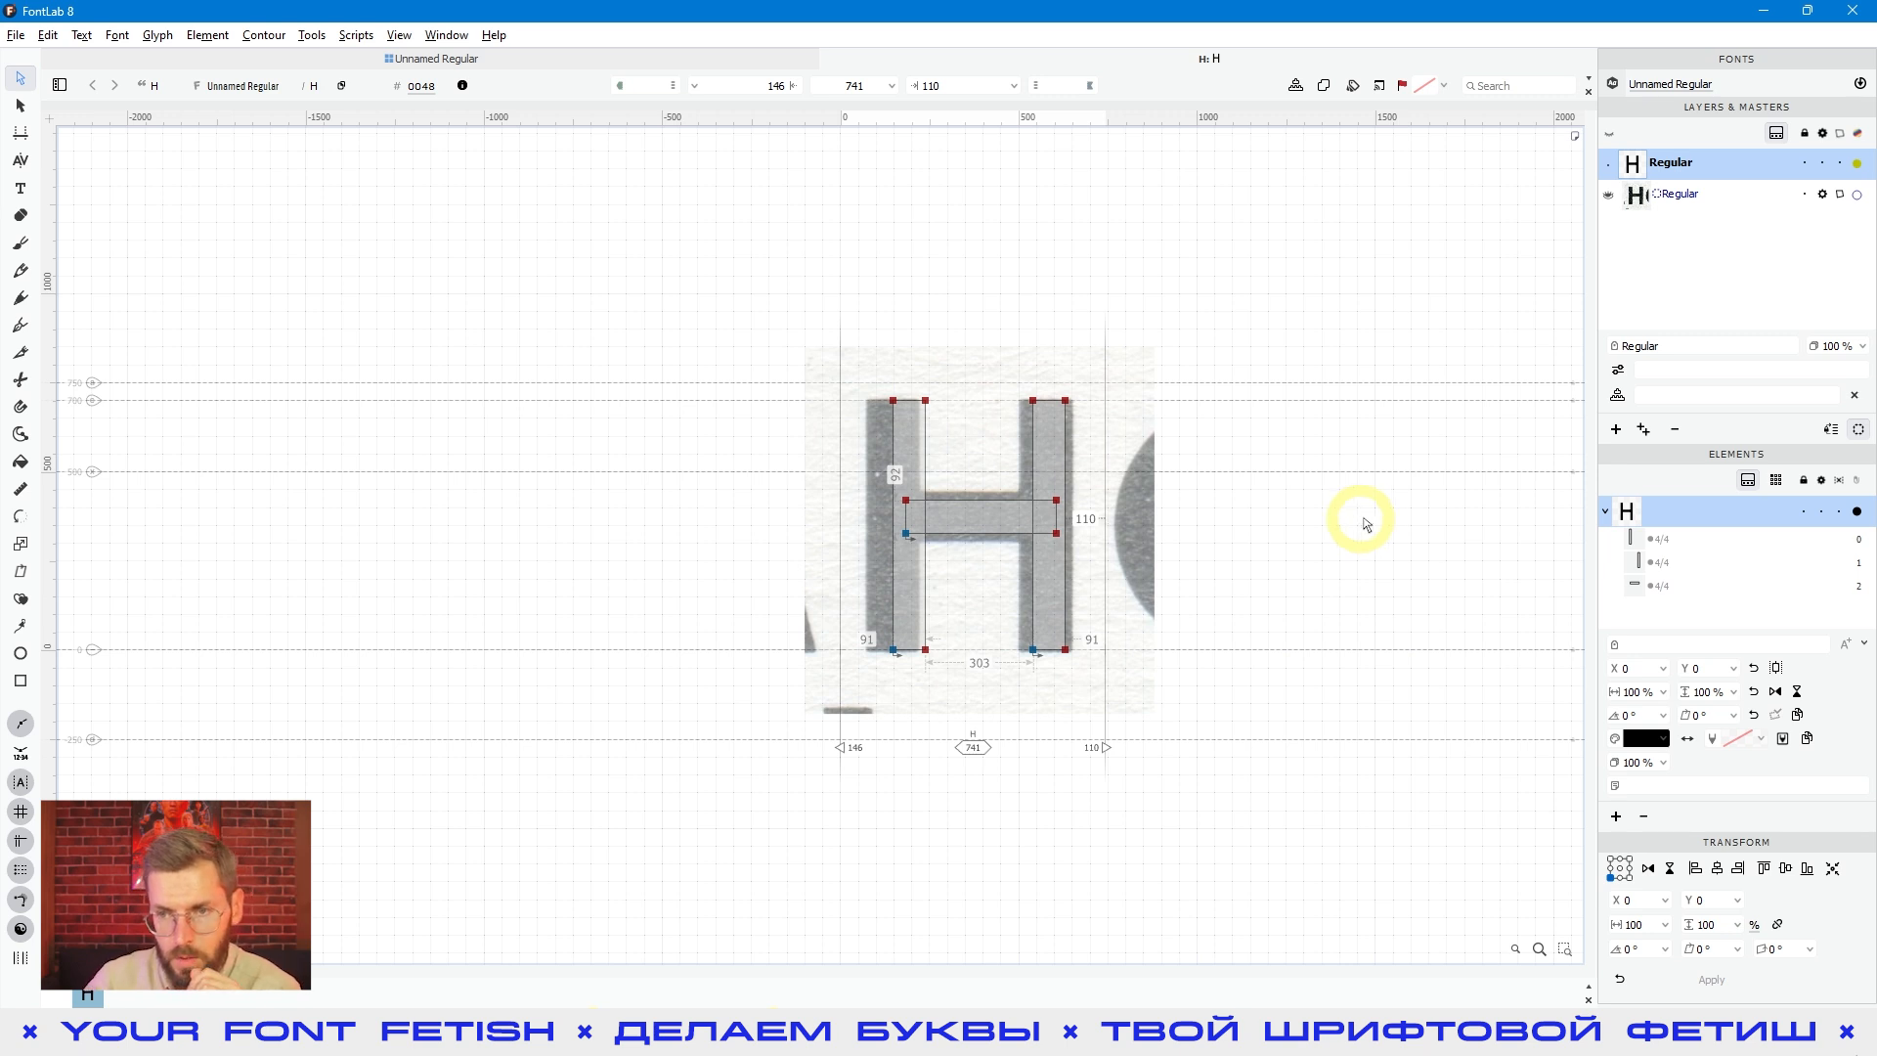
- Hide the scanned image layer and duplicate the Regular layer for the current glyph only
left_click(1608, 193)
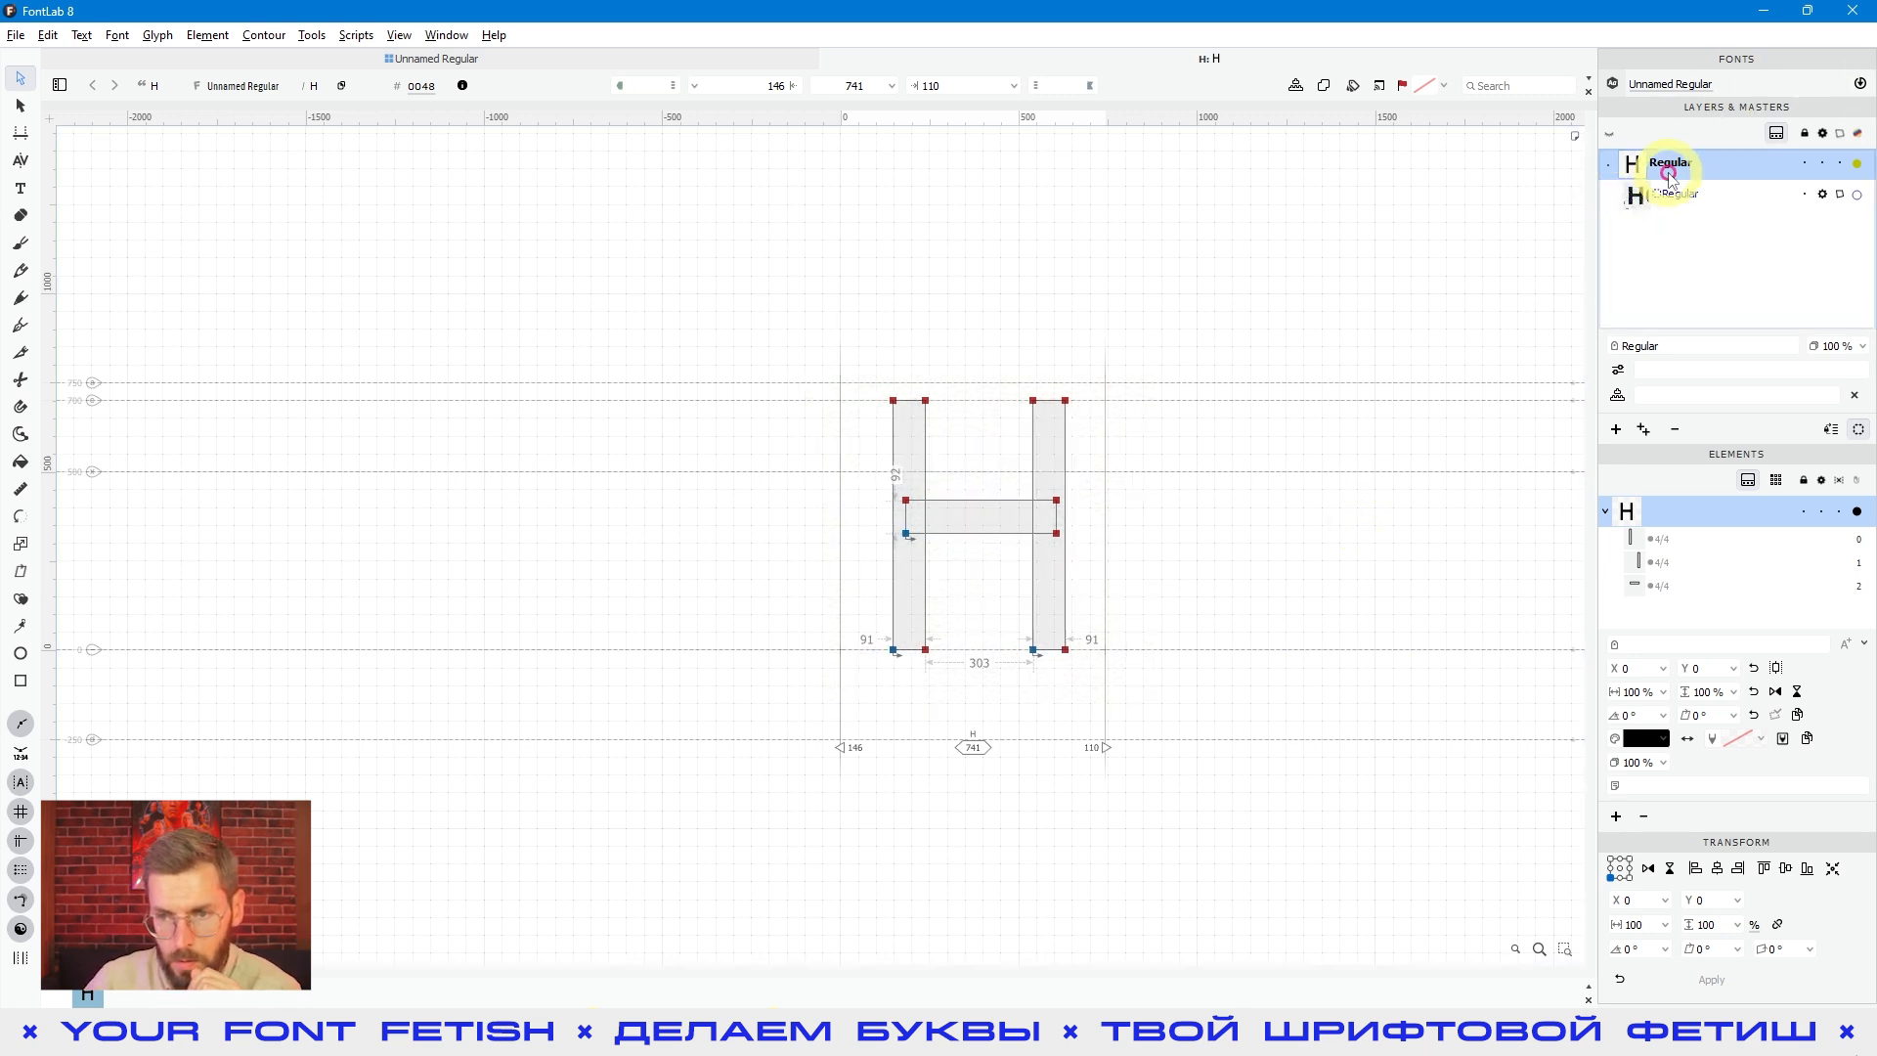
left_click(1645, 432)
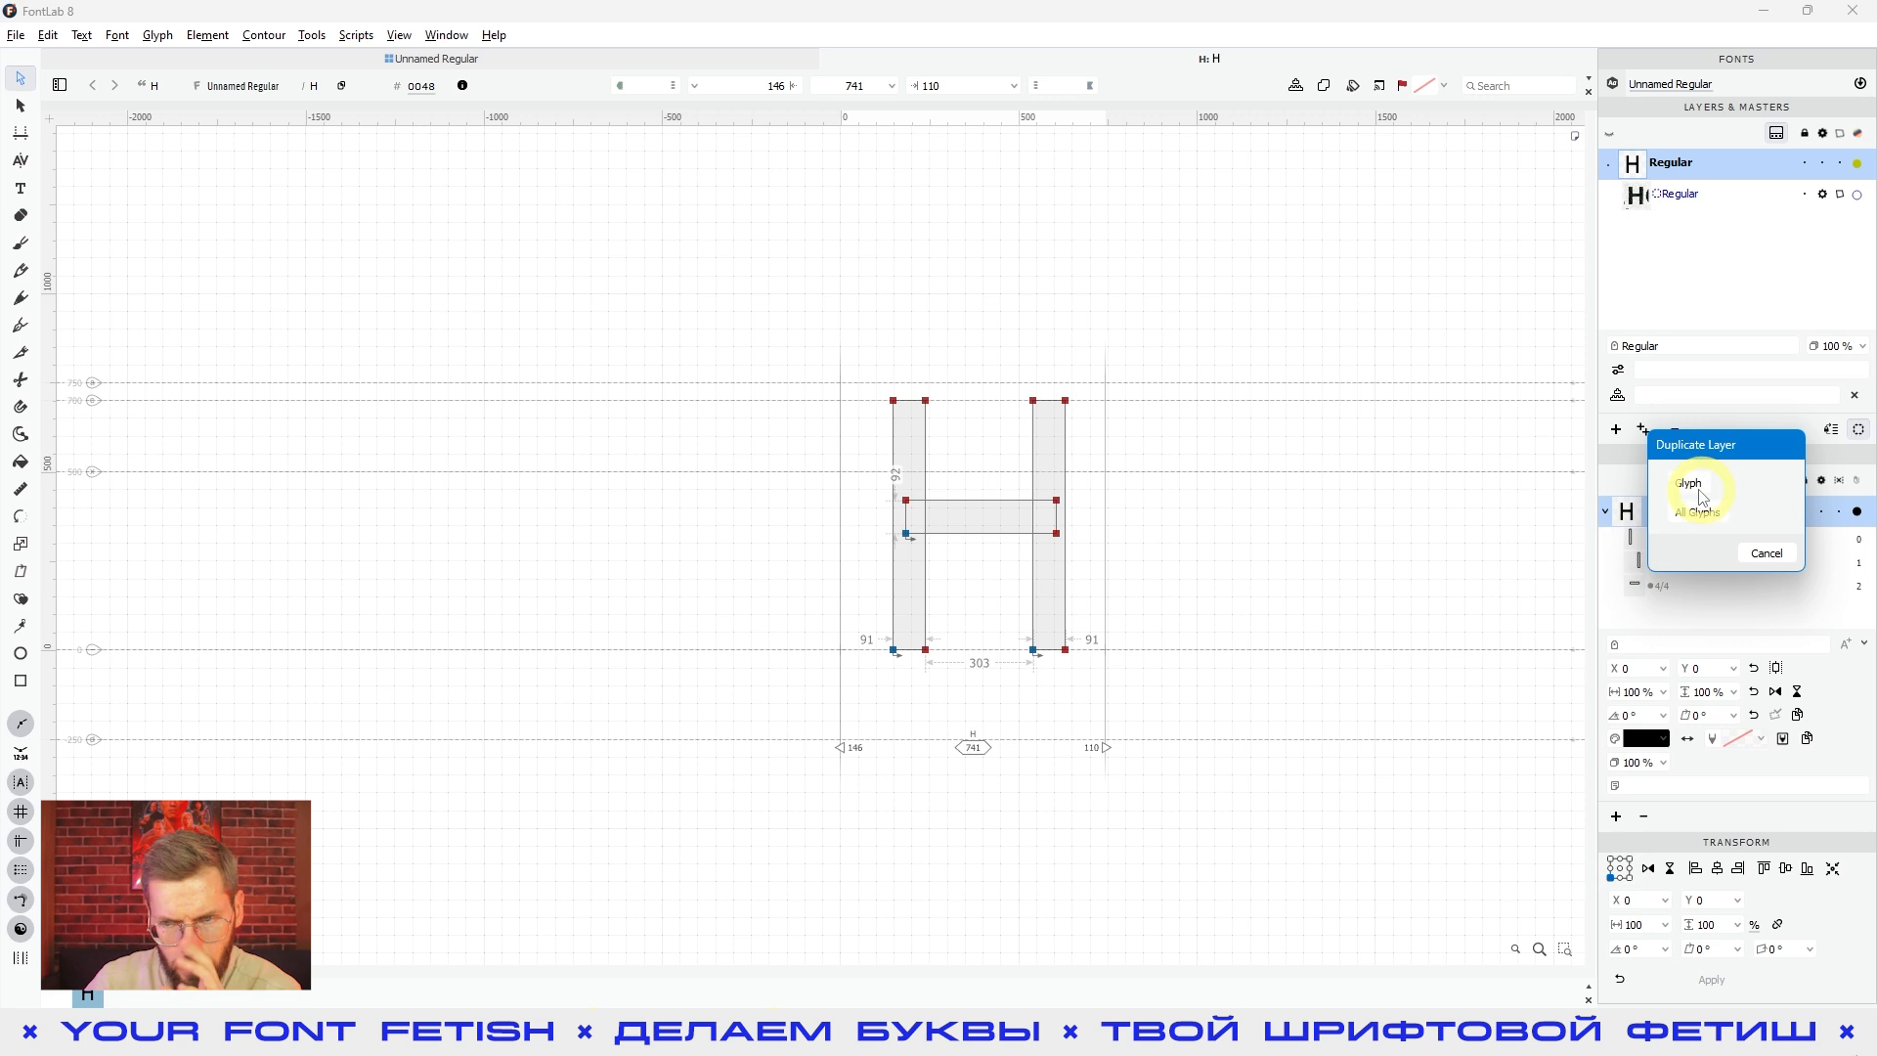
left_click(1701, 493)
- Rename the duplicated layer to BOLF in the current glyph only
left_click(1680, 196)
double_click(1674, 344)
type("BOLF")
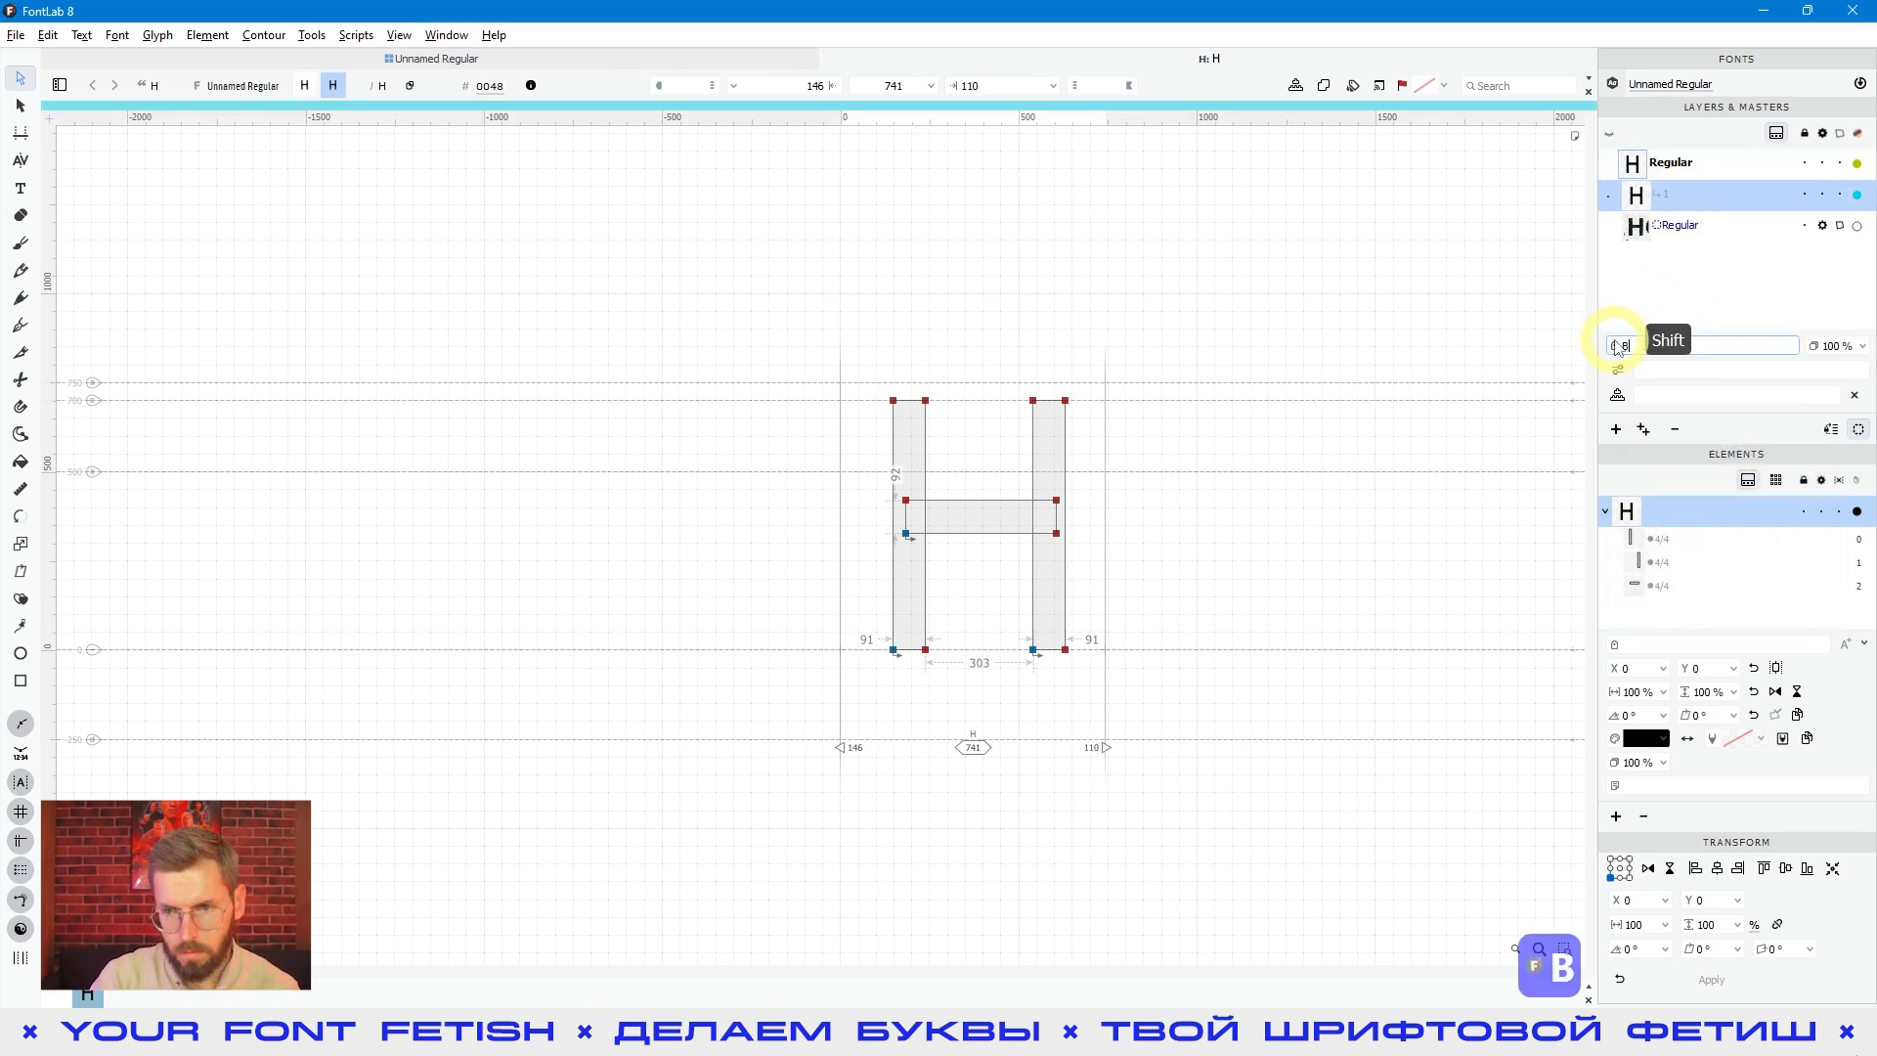
key("Return")
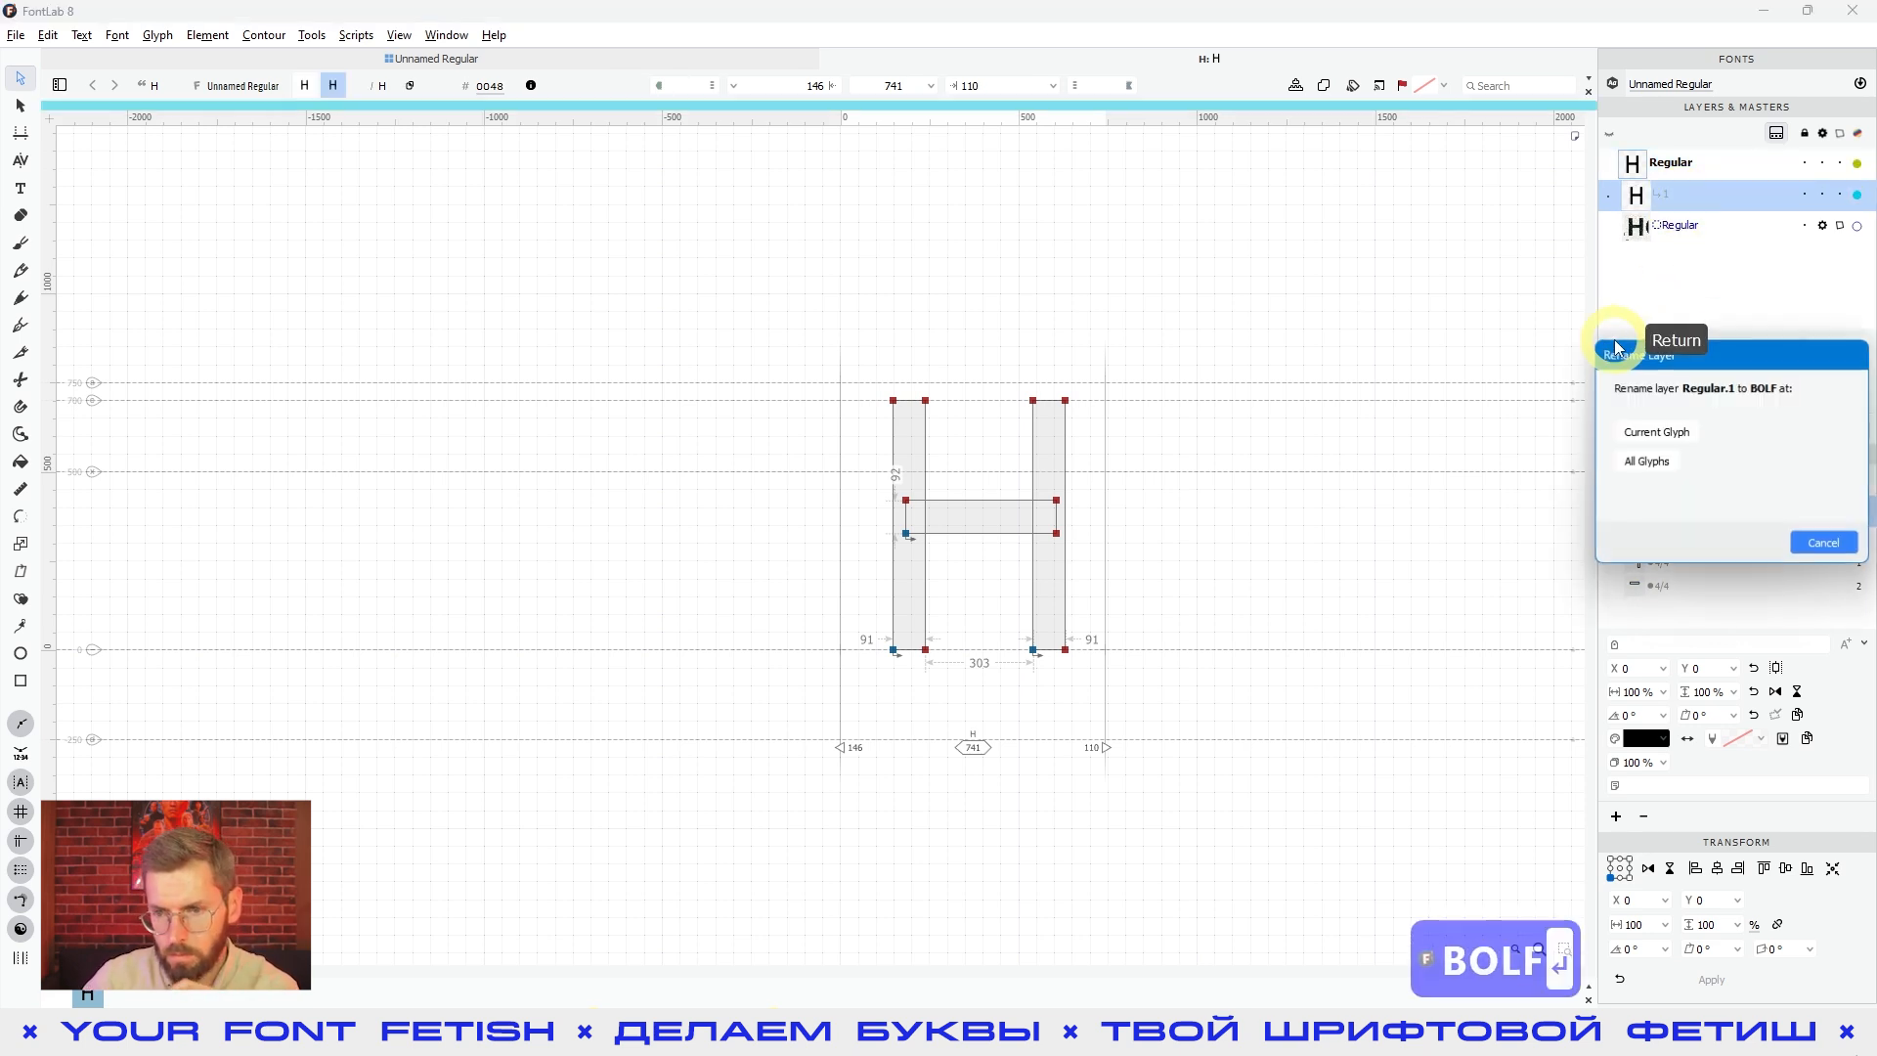
left_click(1656, 431)
- Move the BOLF layer below the scanned image layer in the layer order
left_click(1659, 197)
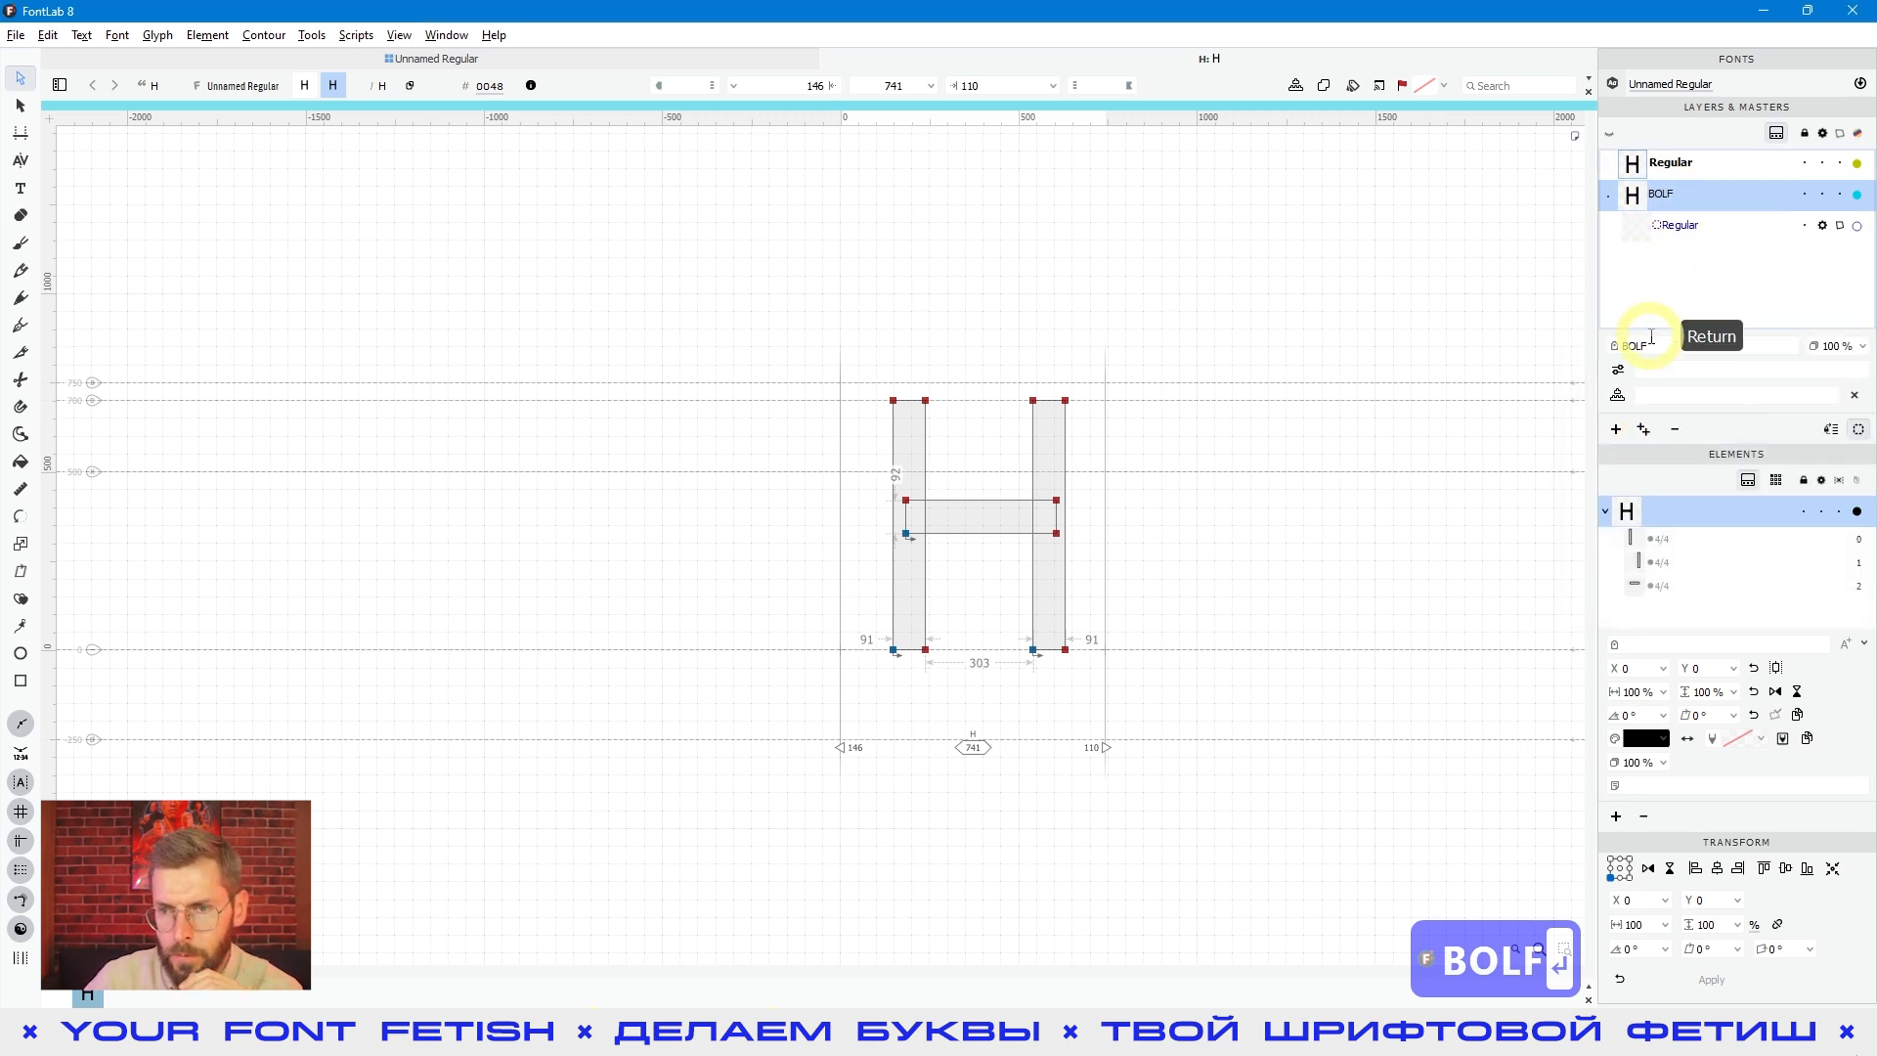
left_click(1677, 174)
left_click(1676, 200)
- On the BOLF layer, extend the outer edge of the H's right stem and the crossbar's right end 60 units to the right
left_click(1063, 444)
key("shift+Right")
key("shift+Right")
key("shift+Right")
key("shift+Right")
key("shift+Right")
key("shift+Right")
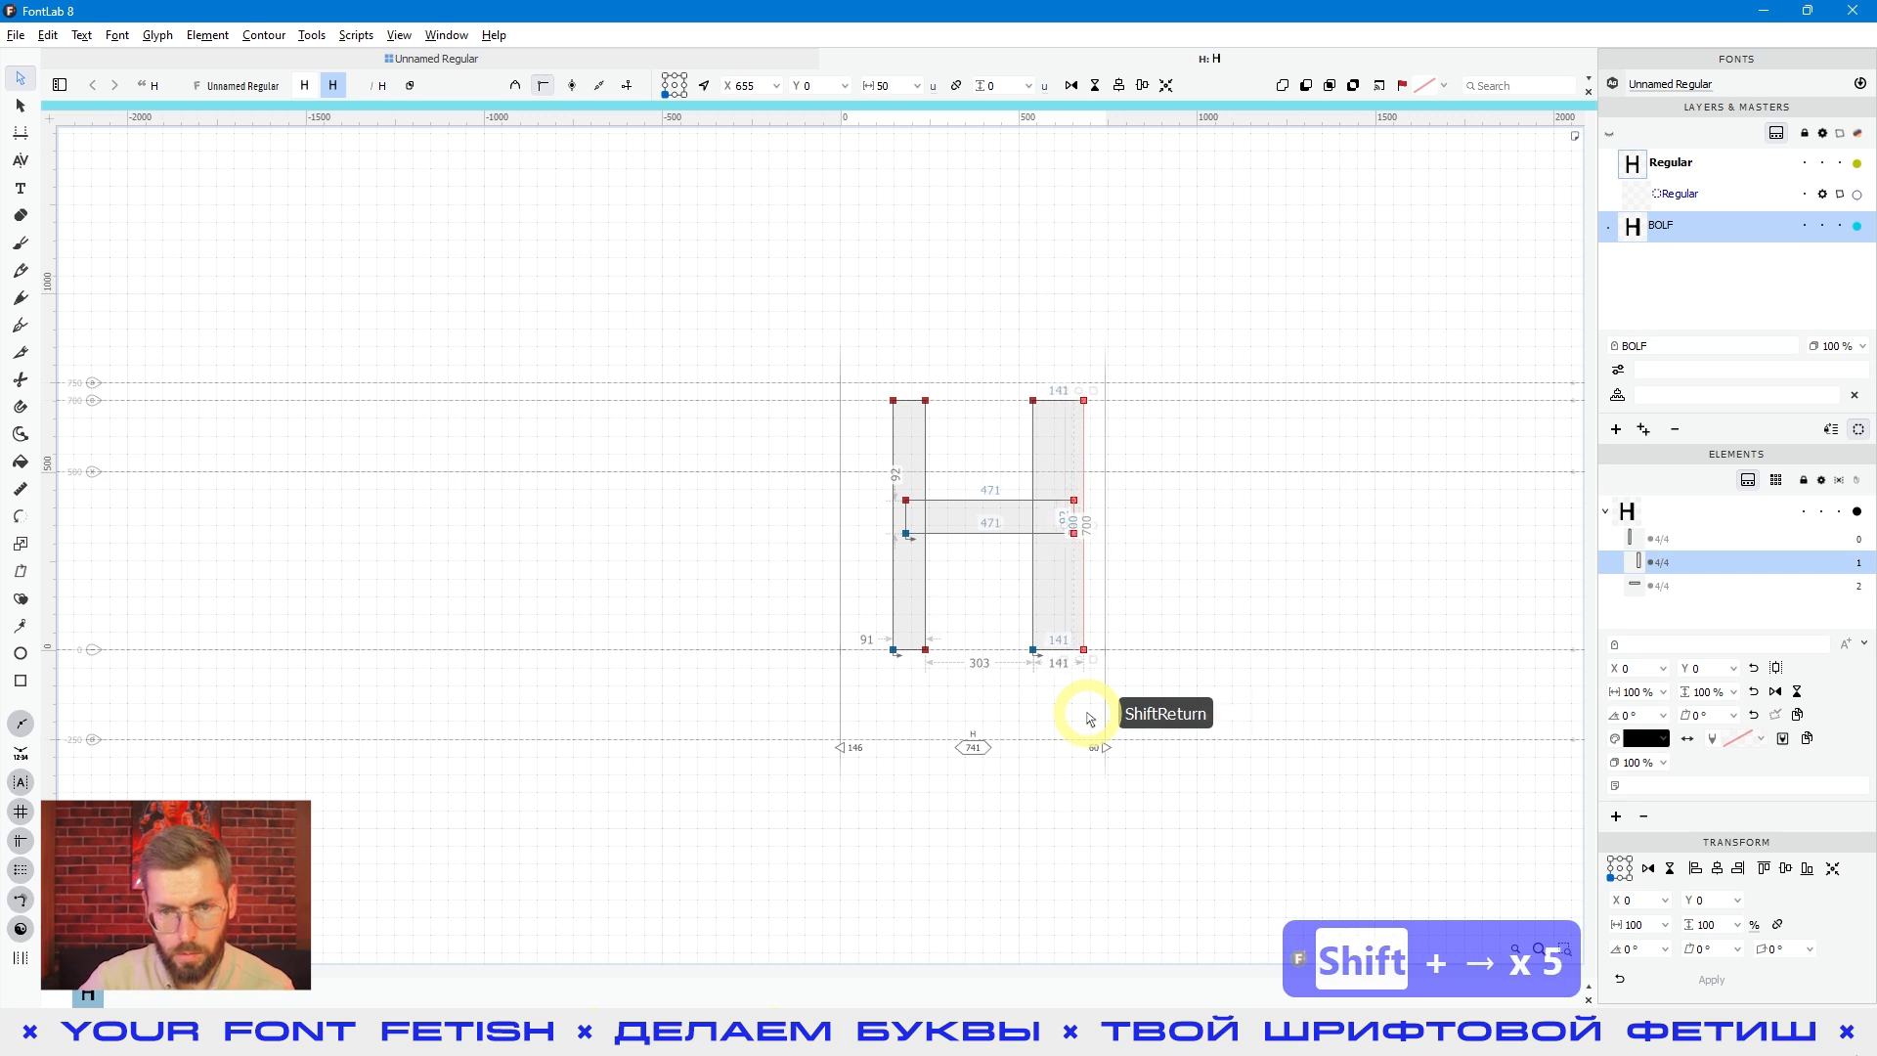
- Extend the outer edge of the left stem and the crossbar's left end 60 units to the left on the BOLF layer
left_click_drag(908, 369, 841, 744)
key("shift+Left")
key("shift+Left")
key("shift+Left")
key("shift+Left")
key("shift+Left")
key("shift+Left")
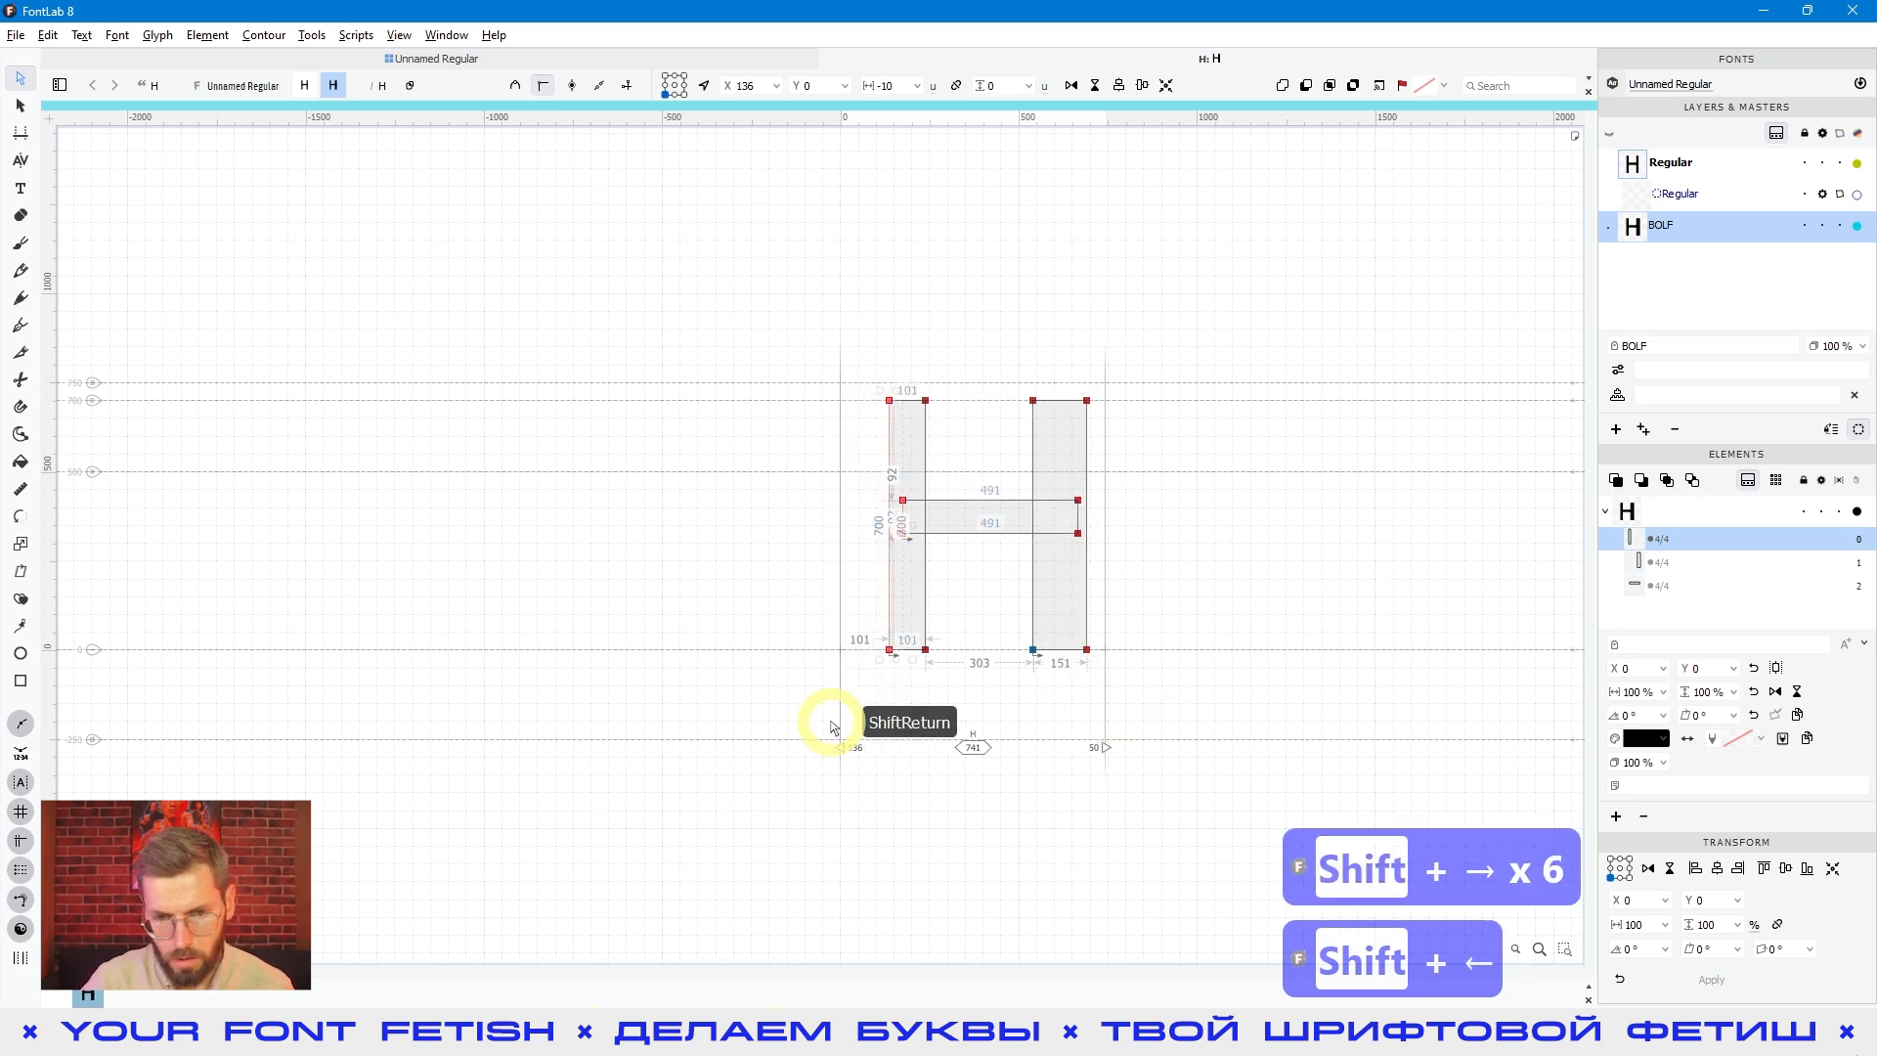
- Thicken the BOLF crossbar by lowering its bottom edge 30 units, and clear the selection
left_click_drag(1130, 561, 798, 529)
key("shift+Down")
key("shift+Down")
key("shift+Down")
left_click(1541, 746)
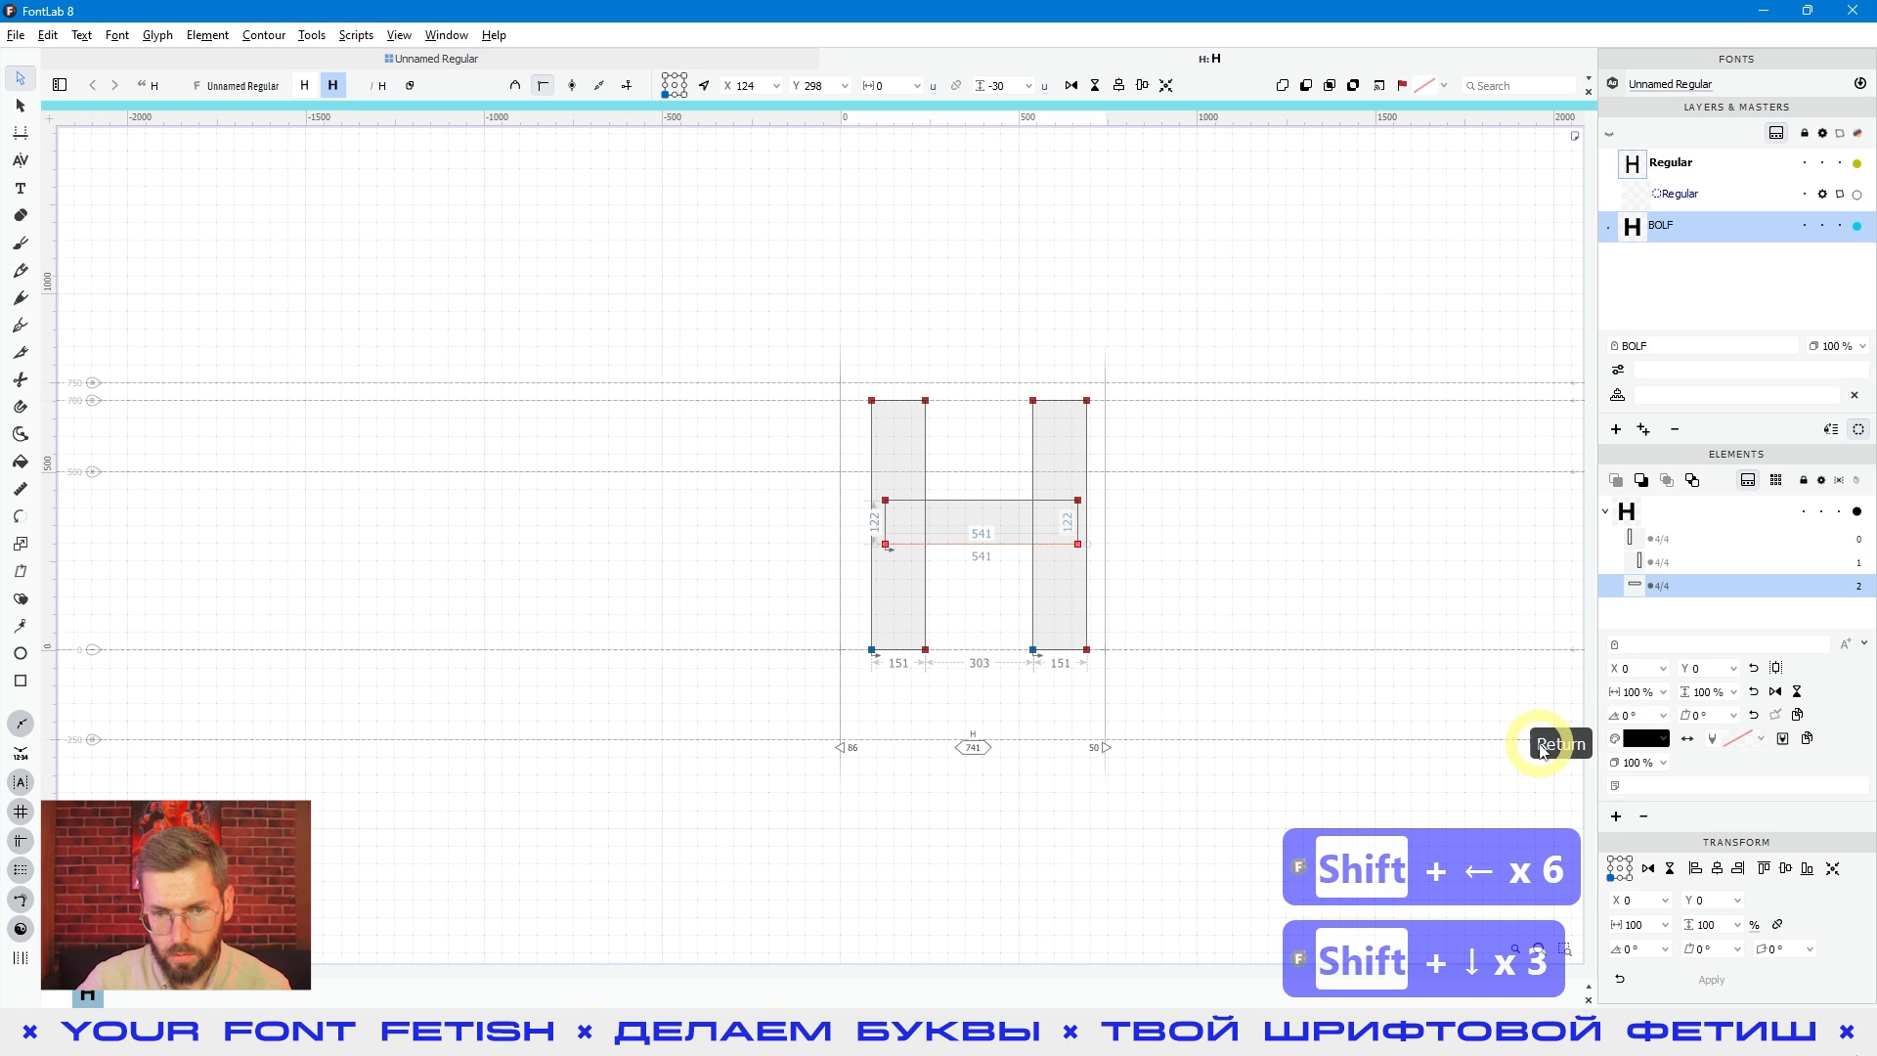
- Make the Regular layer active, show the BOLF layer behind it, and preview the overlaid H shapes
key("space")
left_click_drag(1329, 687, 1225, 703)
left_click(1702, 166)
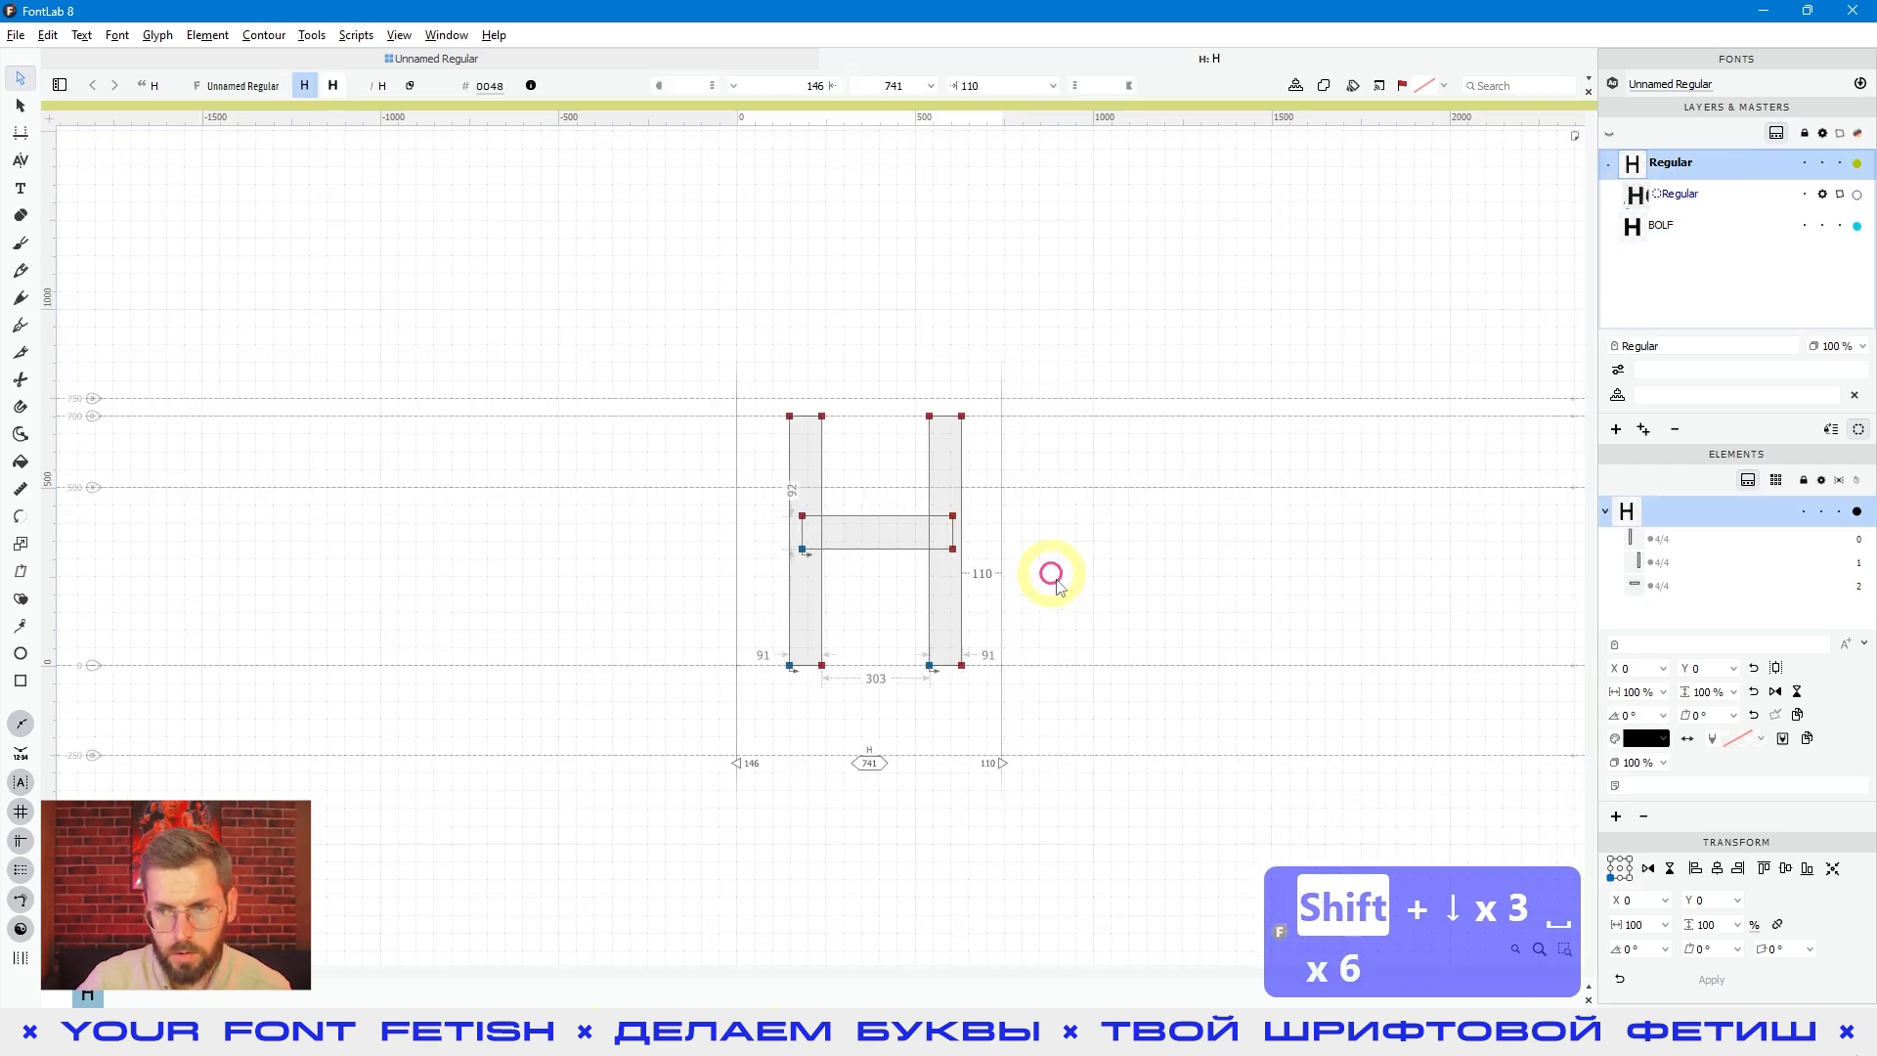
key("space")
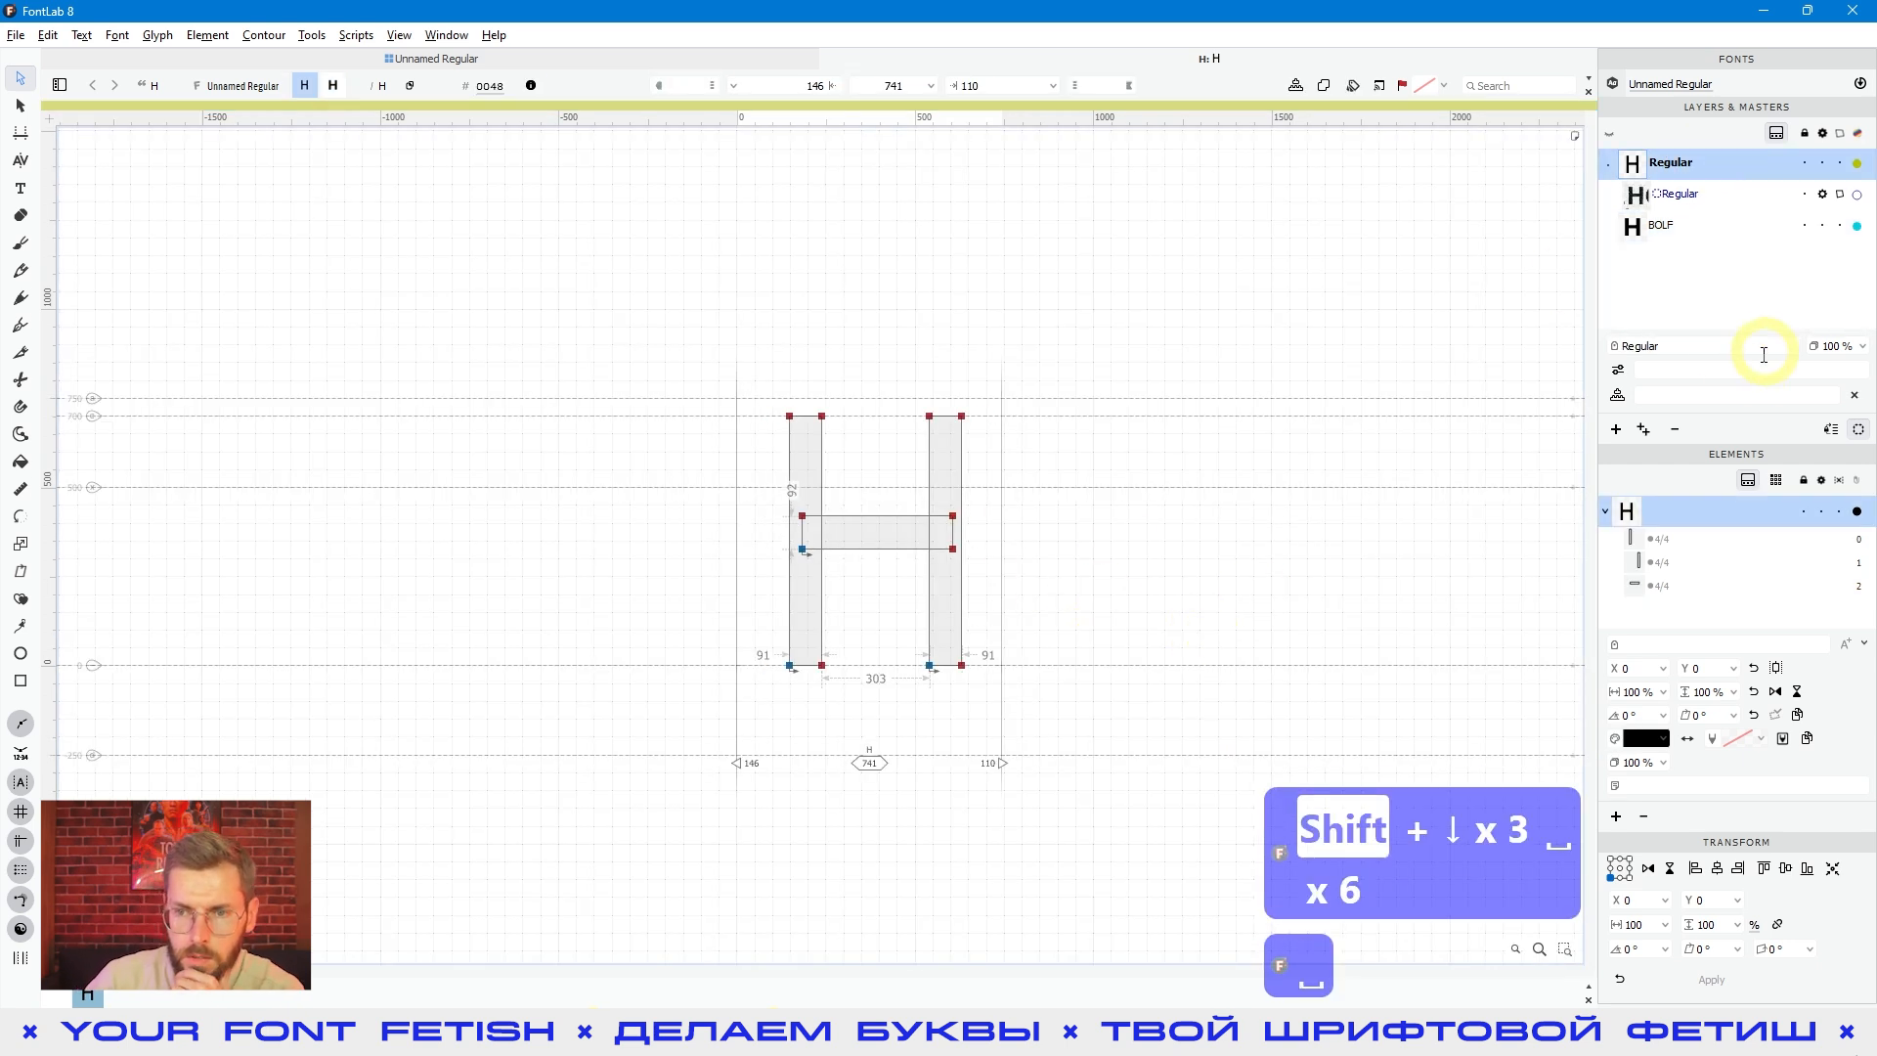
left_click(1608, 226)
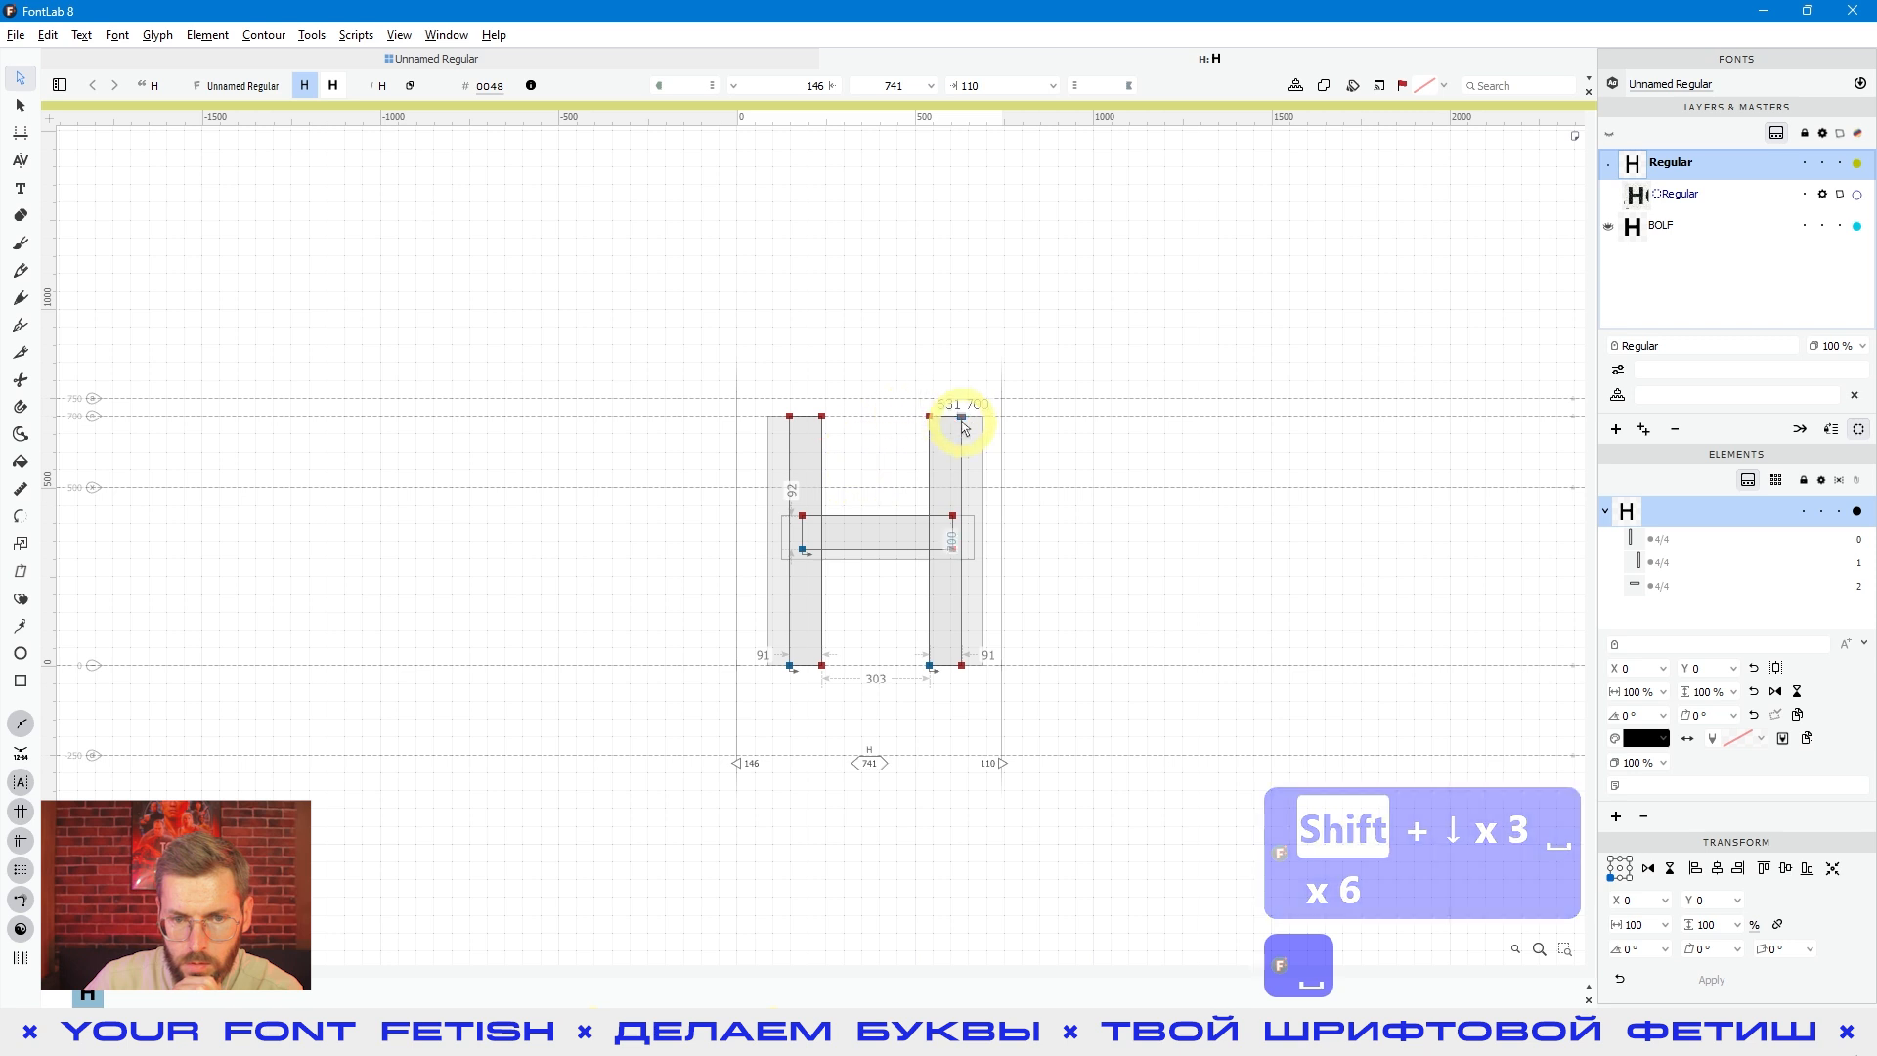
key("space")
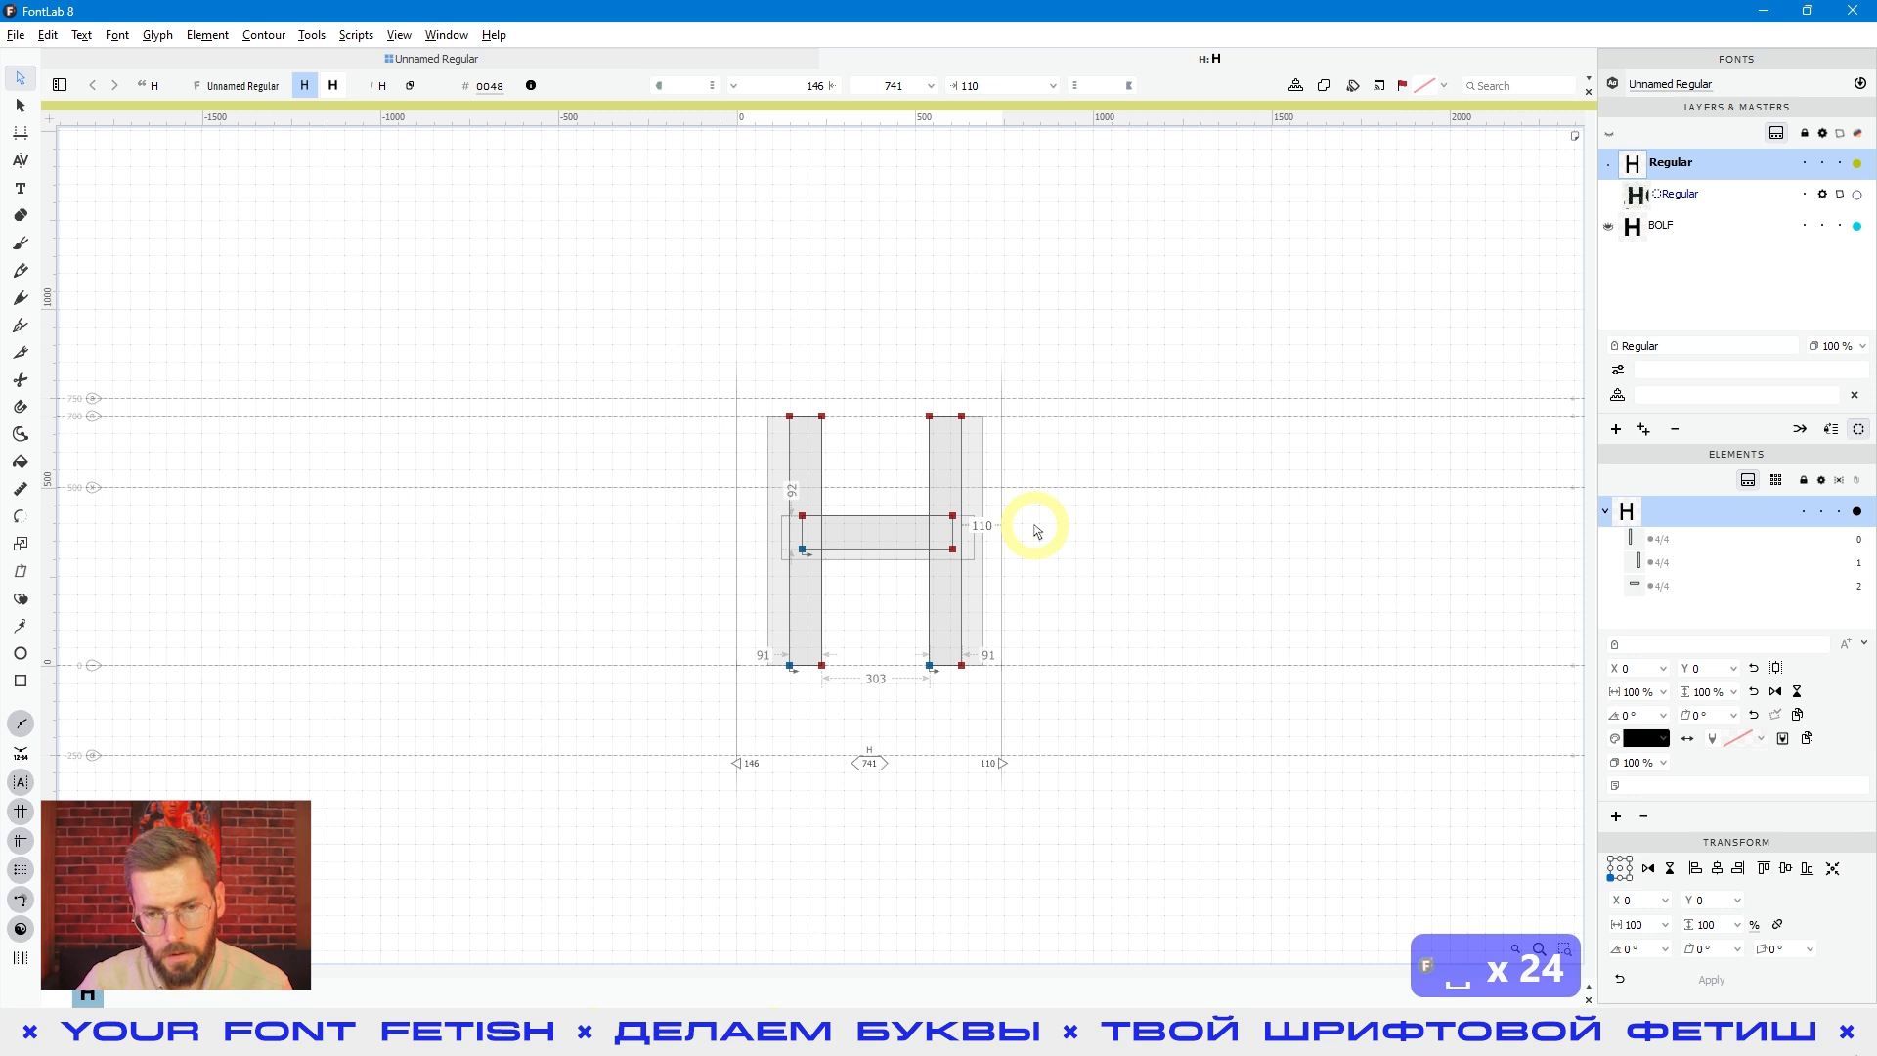
key("space")
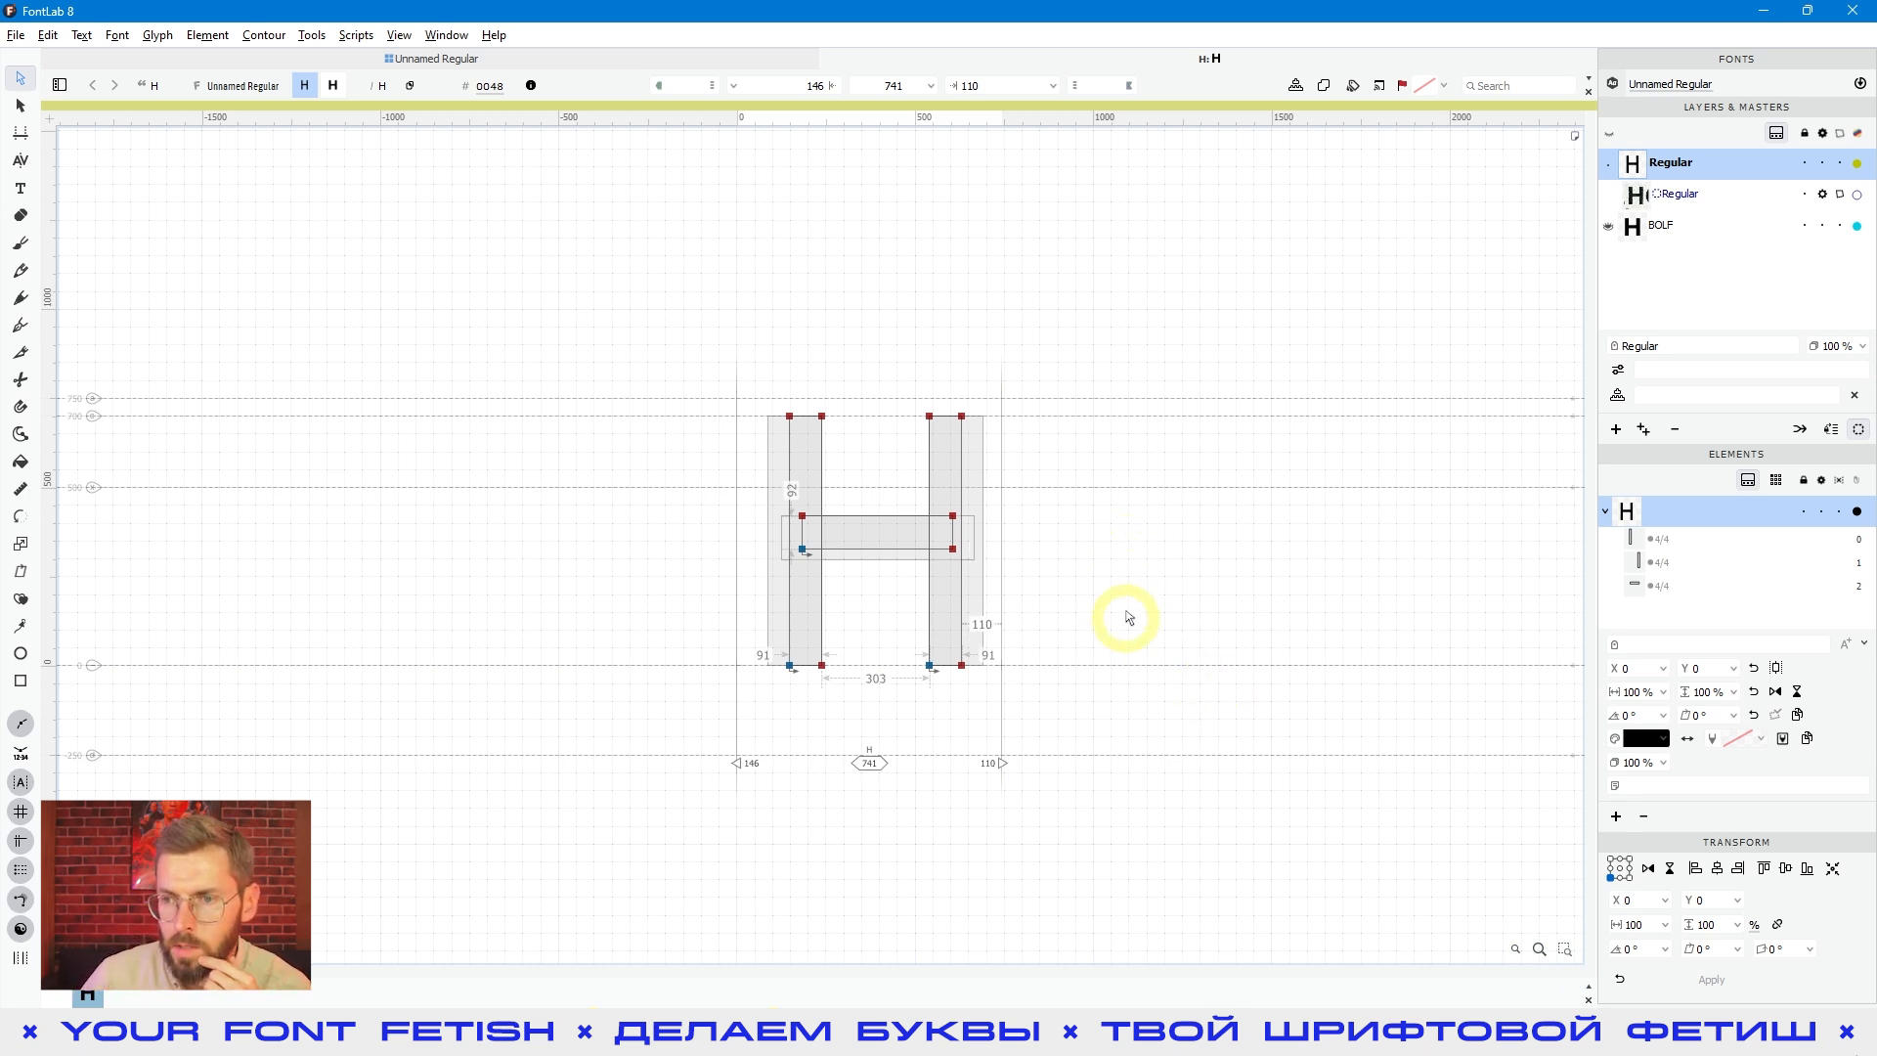
- Display the BOLF layer as a wireframe and inspect its outline around the Regular H
left_click(1843, 228)
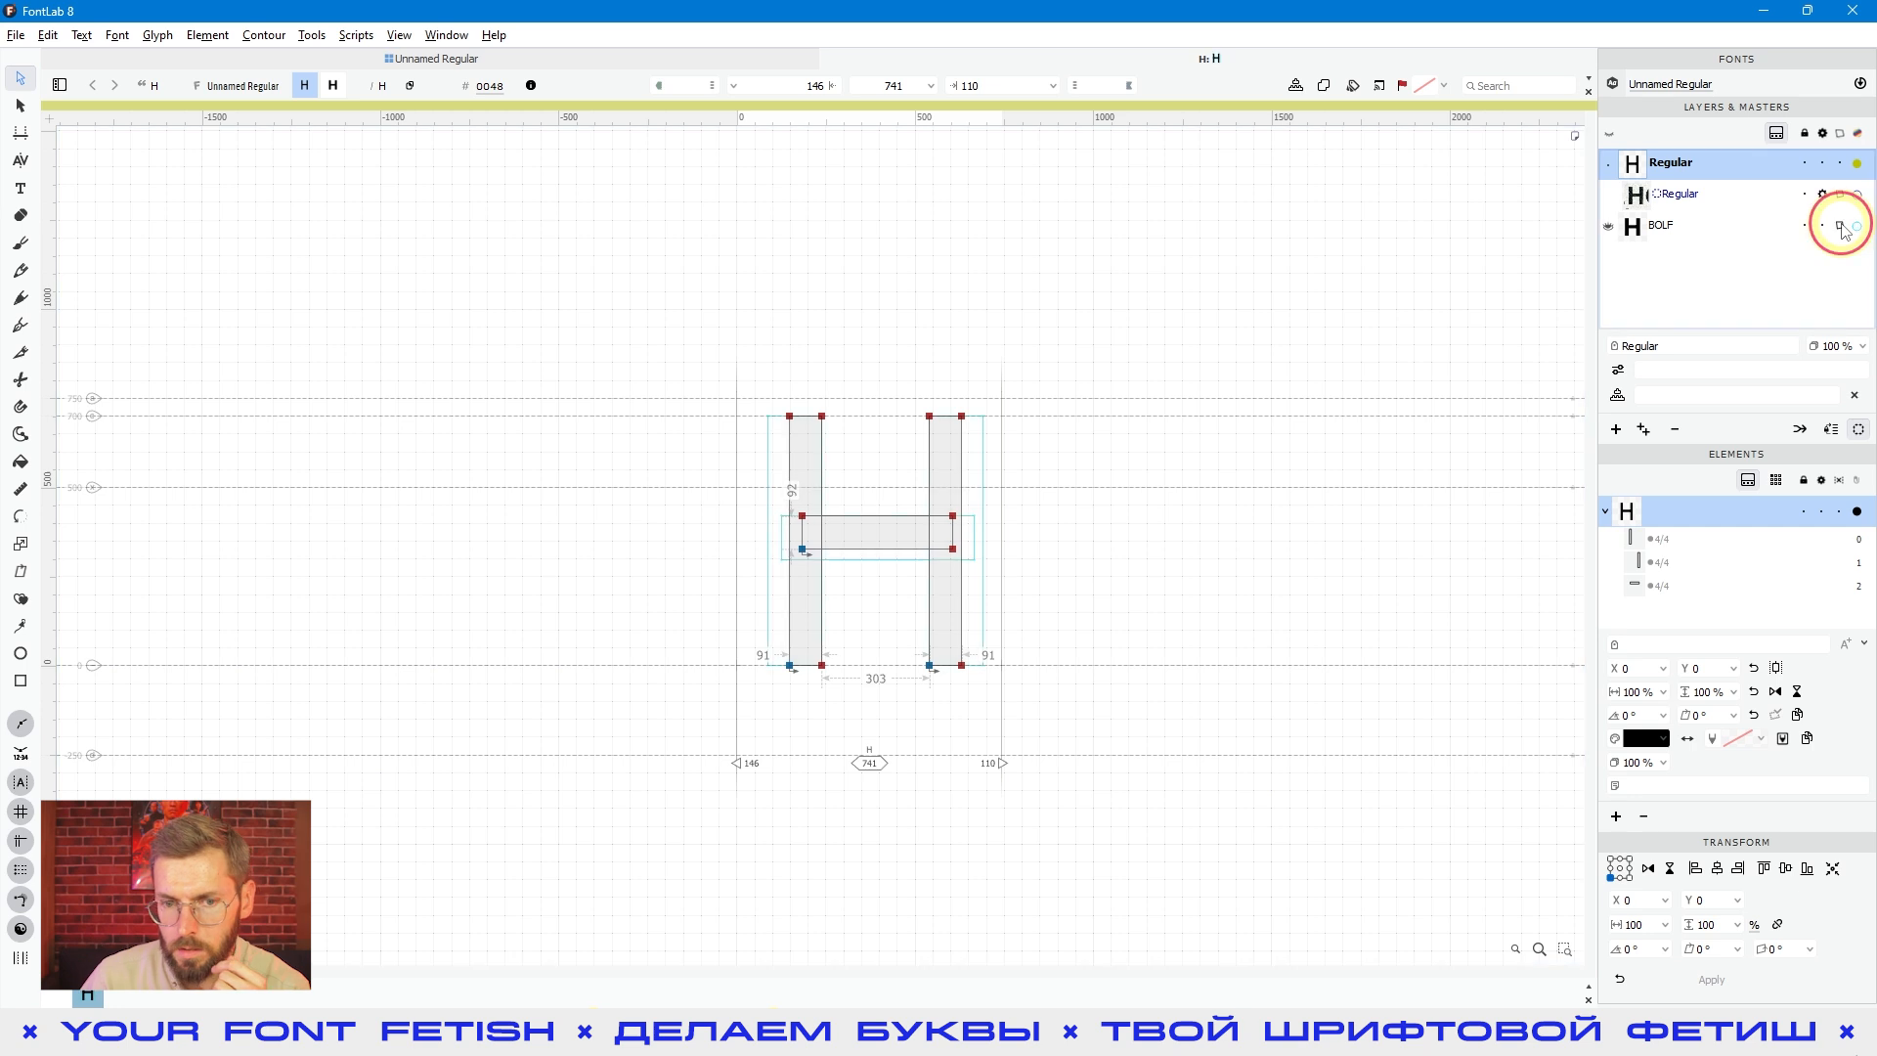
scroll(936, 473, "up", 5)
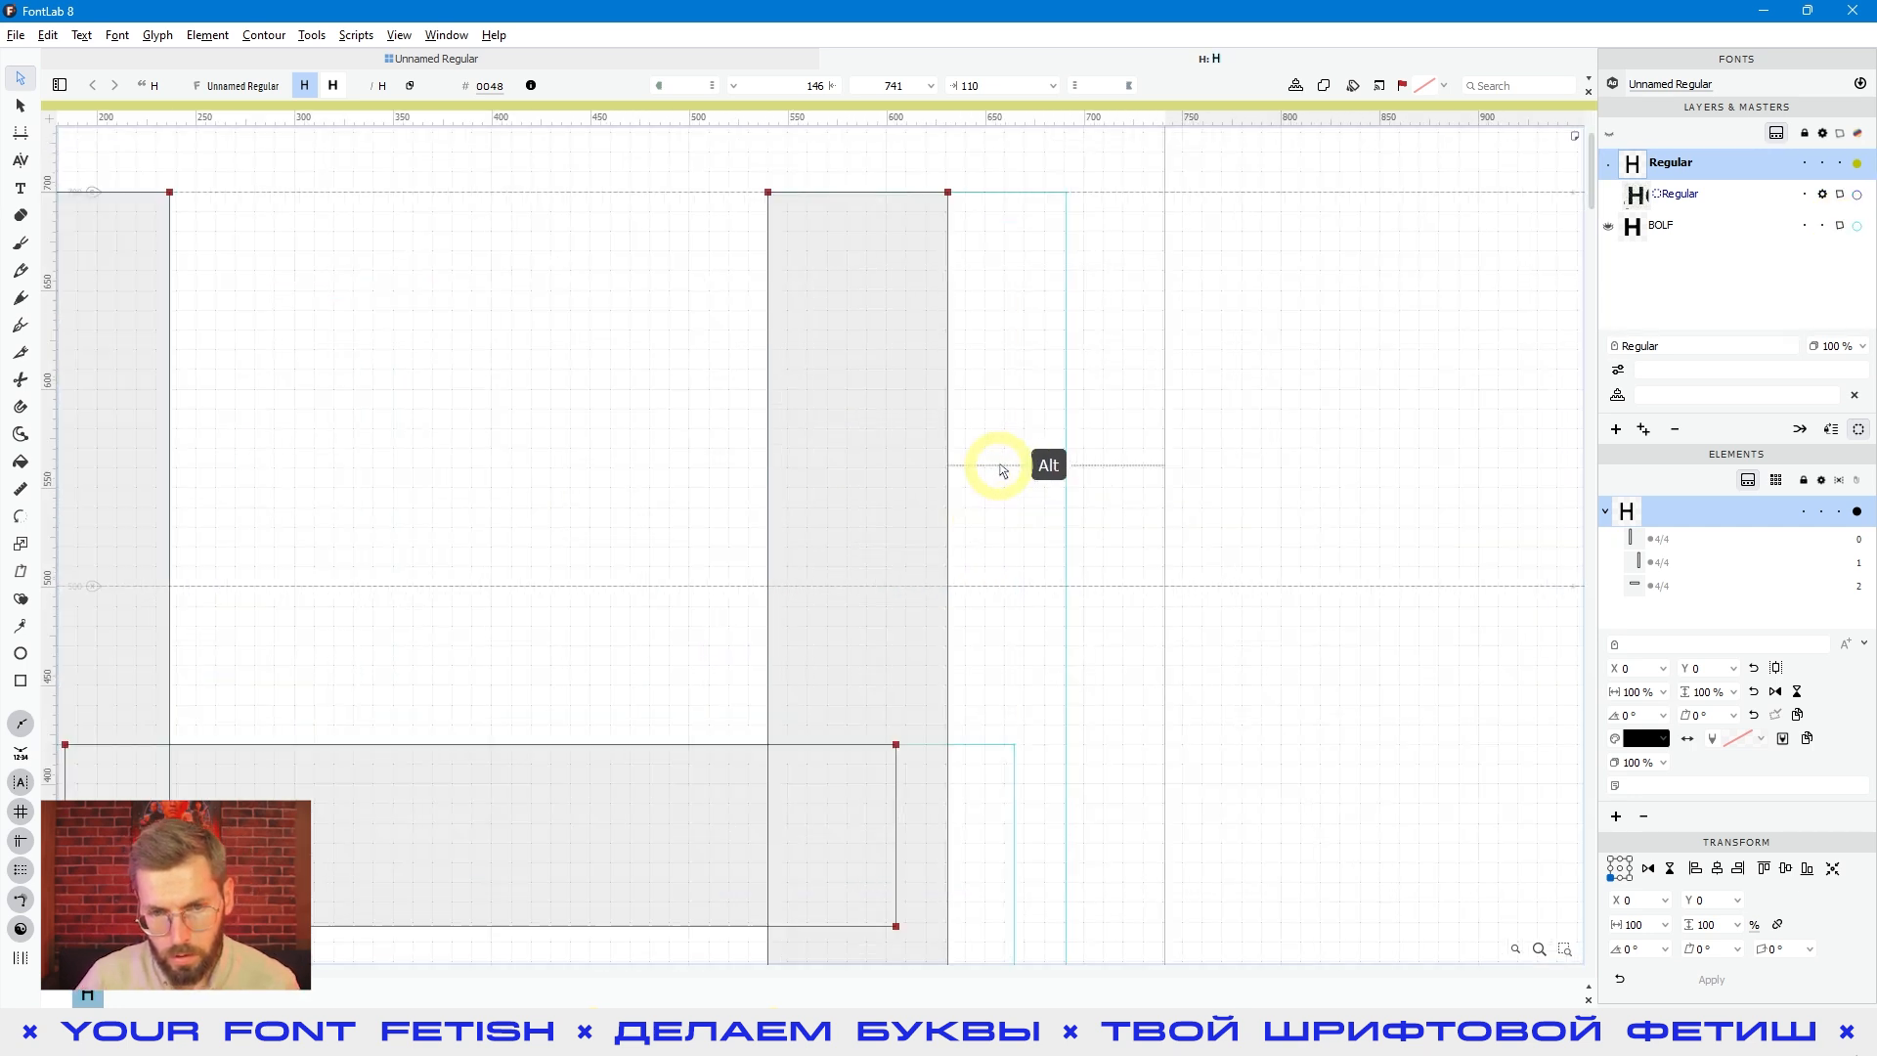
scroll(883, 215, "down", 5)
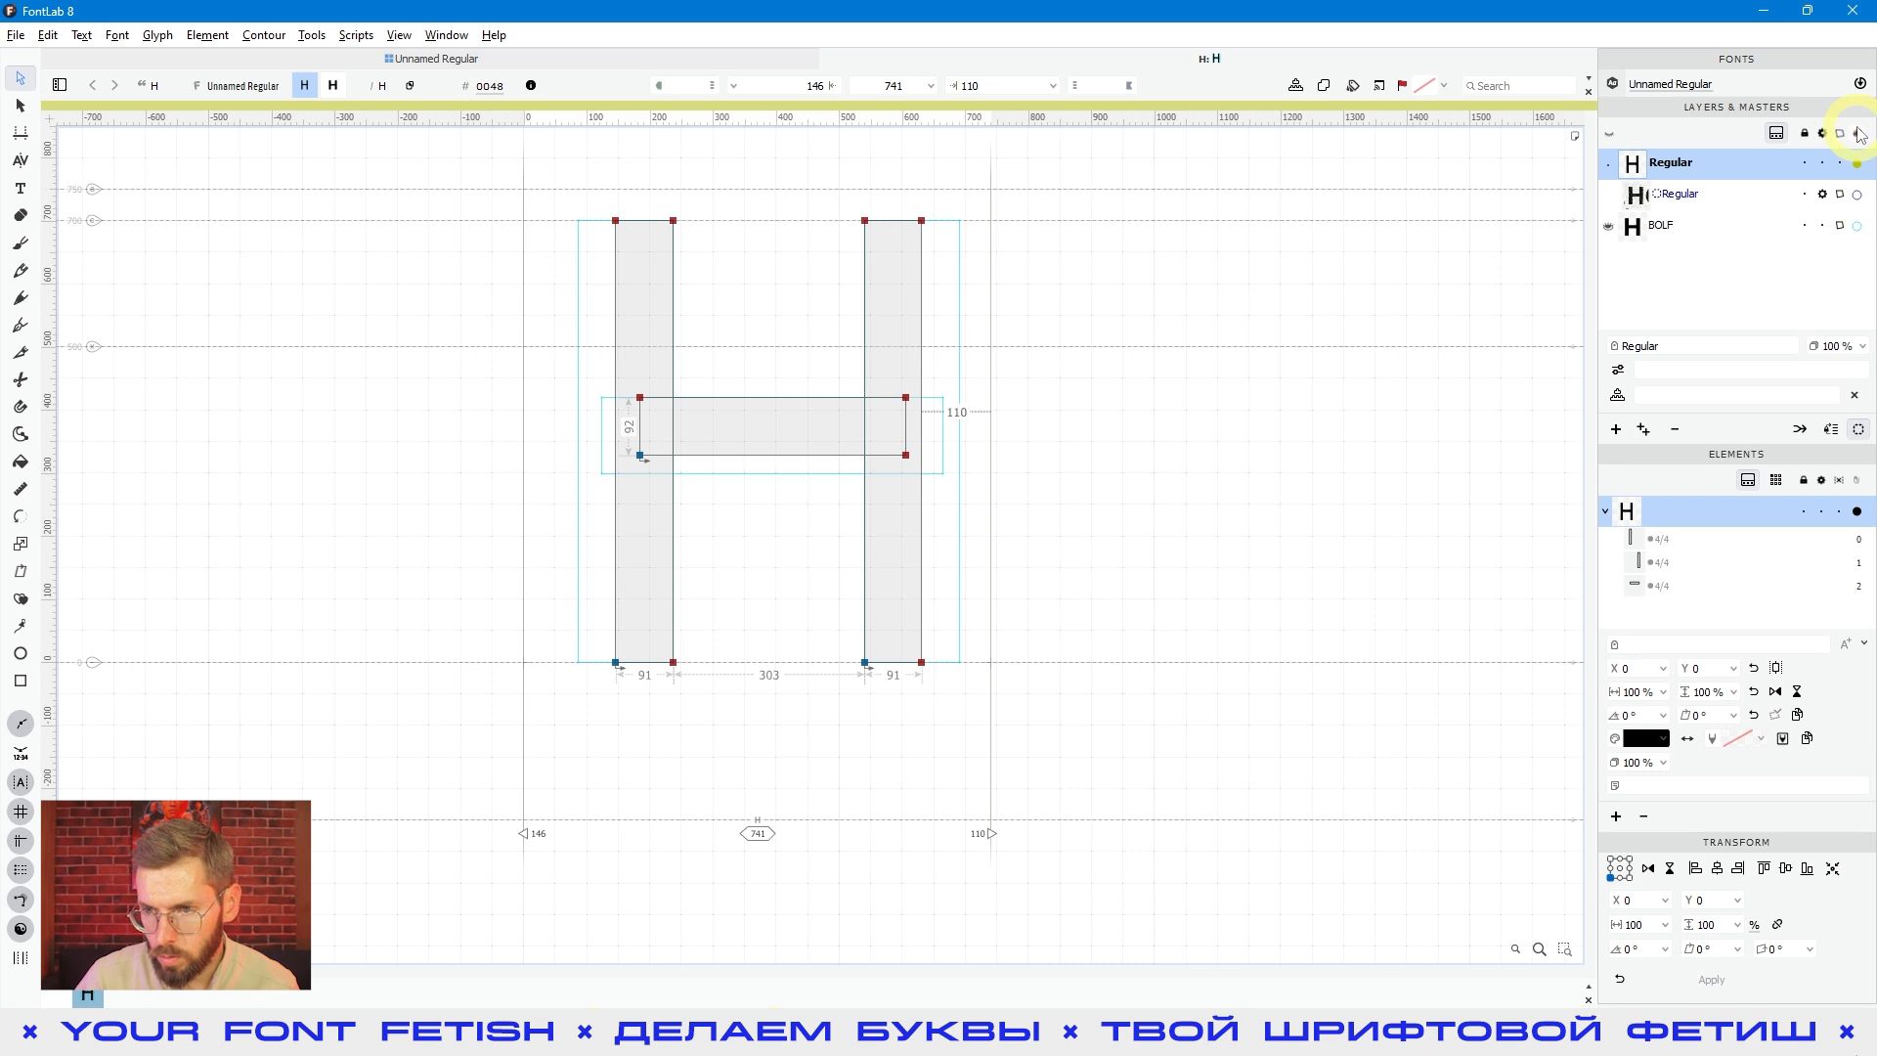
- Set the BOLF layer's colour to red and the Regular layer's colour to magenta
left_click(1856, 226)
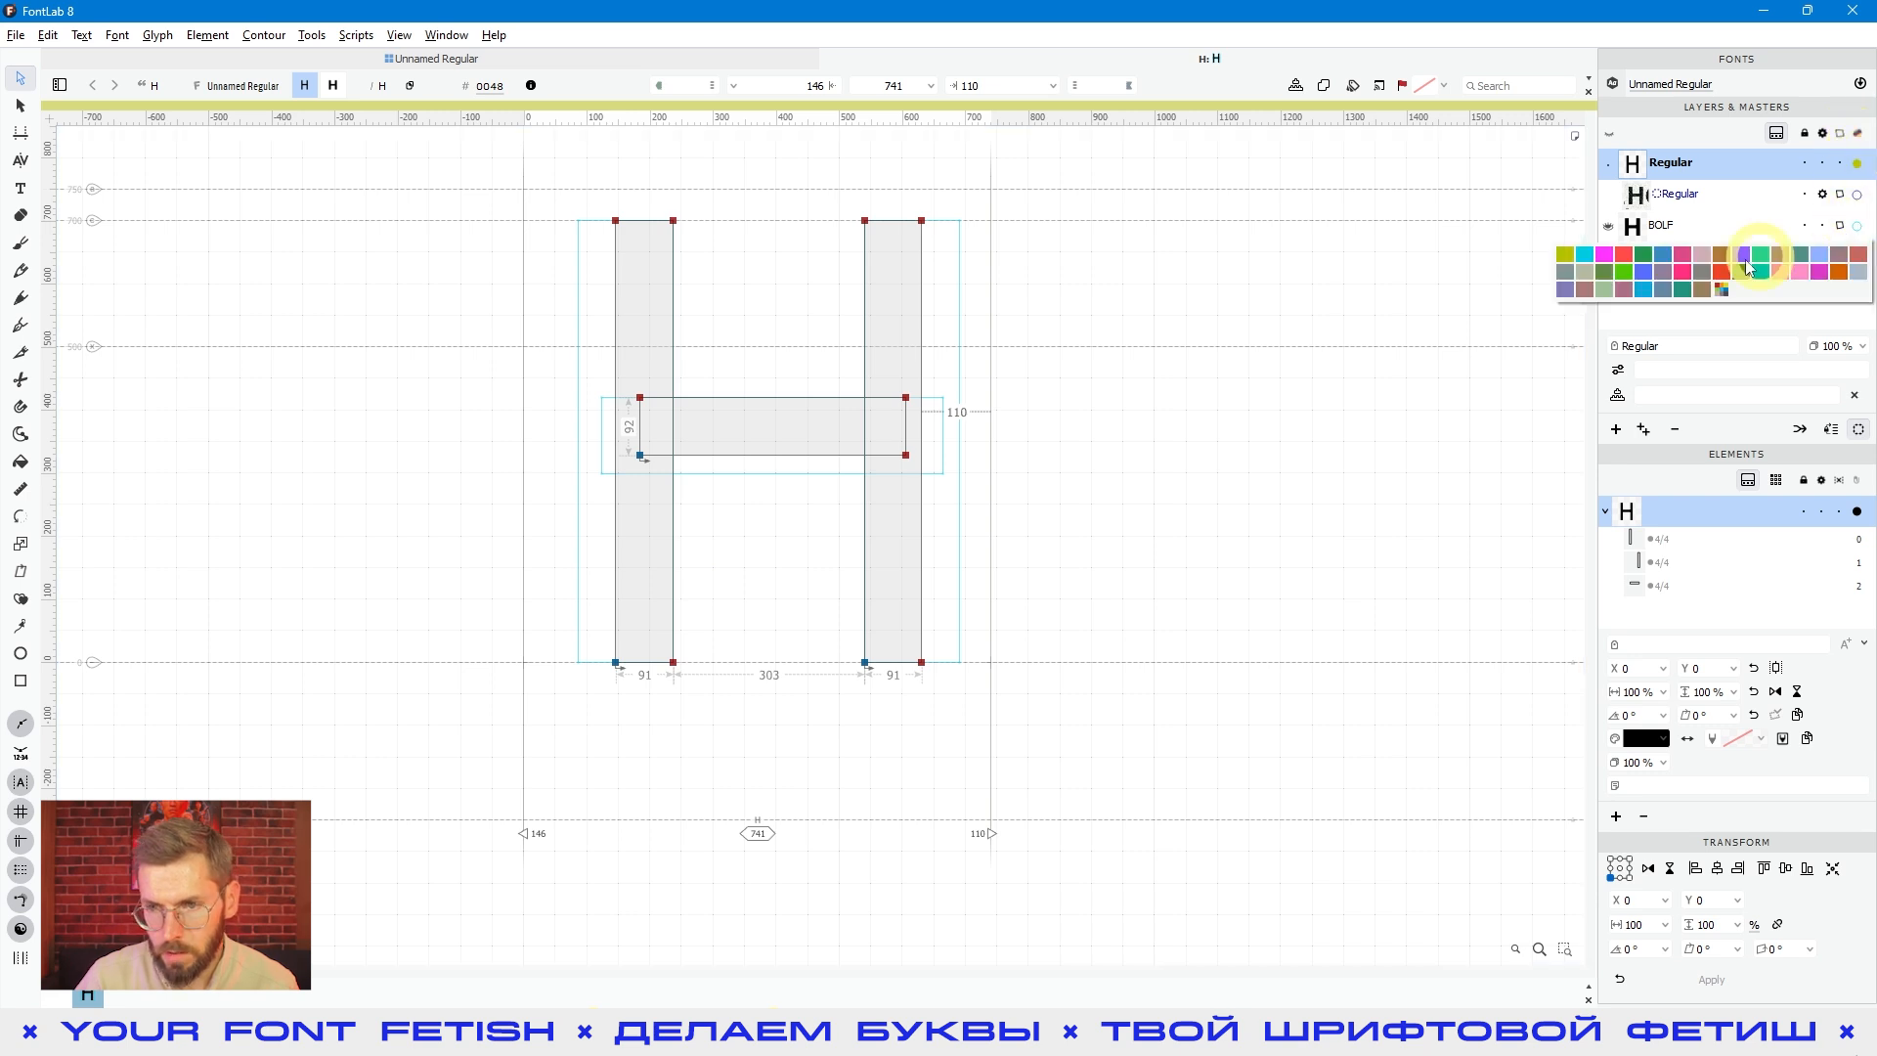
left_click(1681, 270)
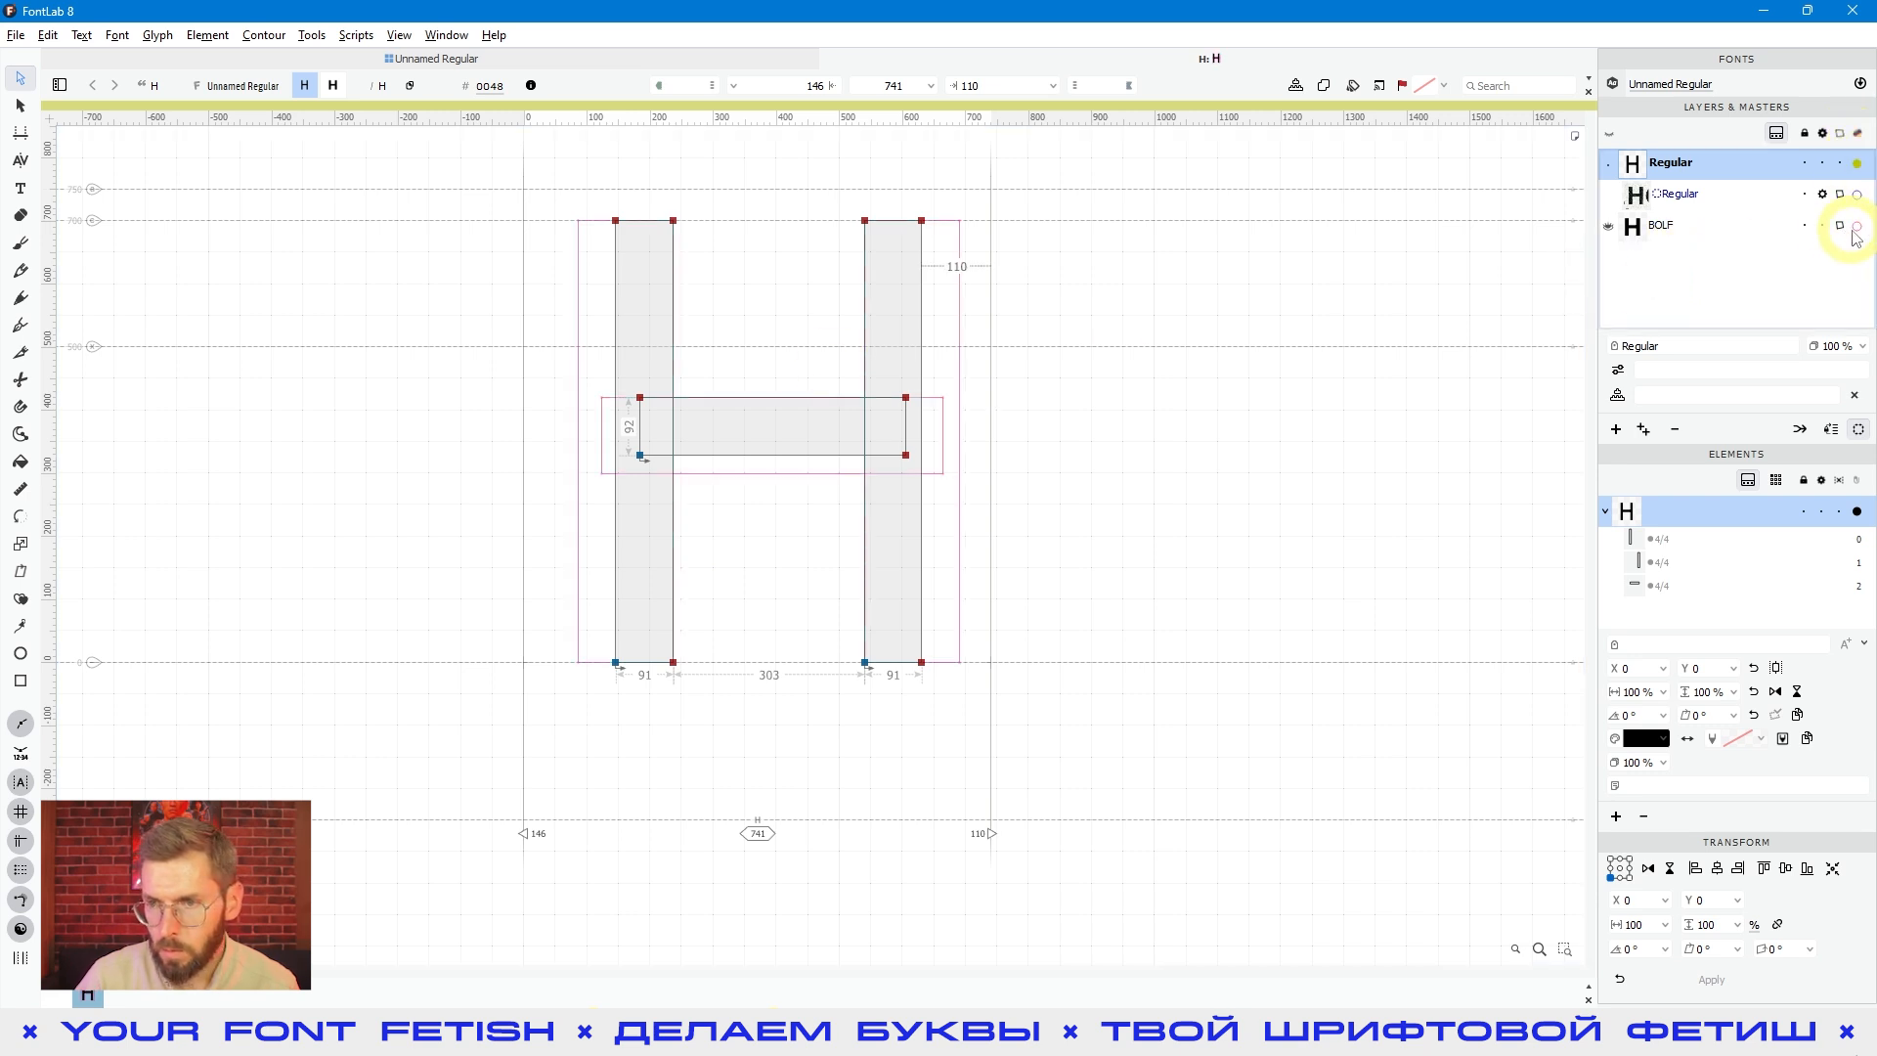
left_click(1859, 135)
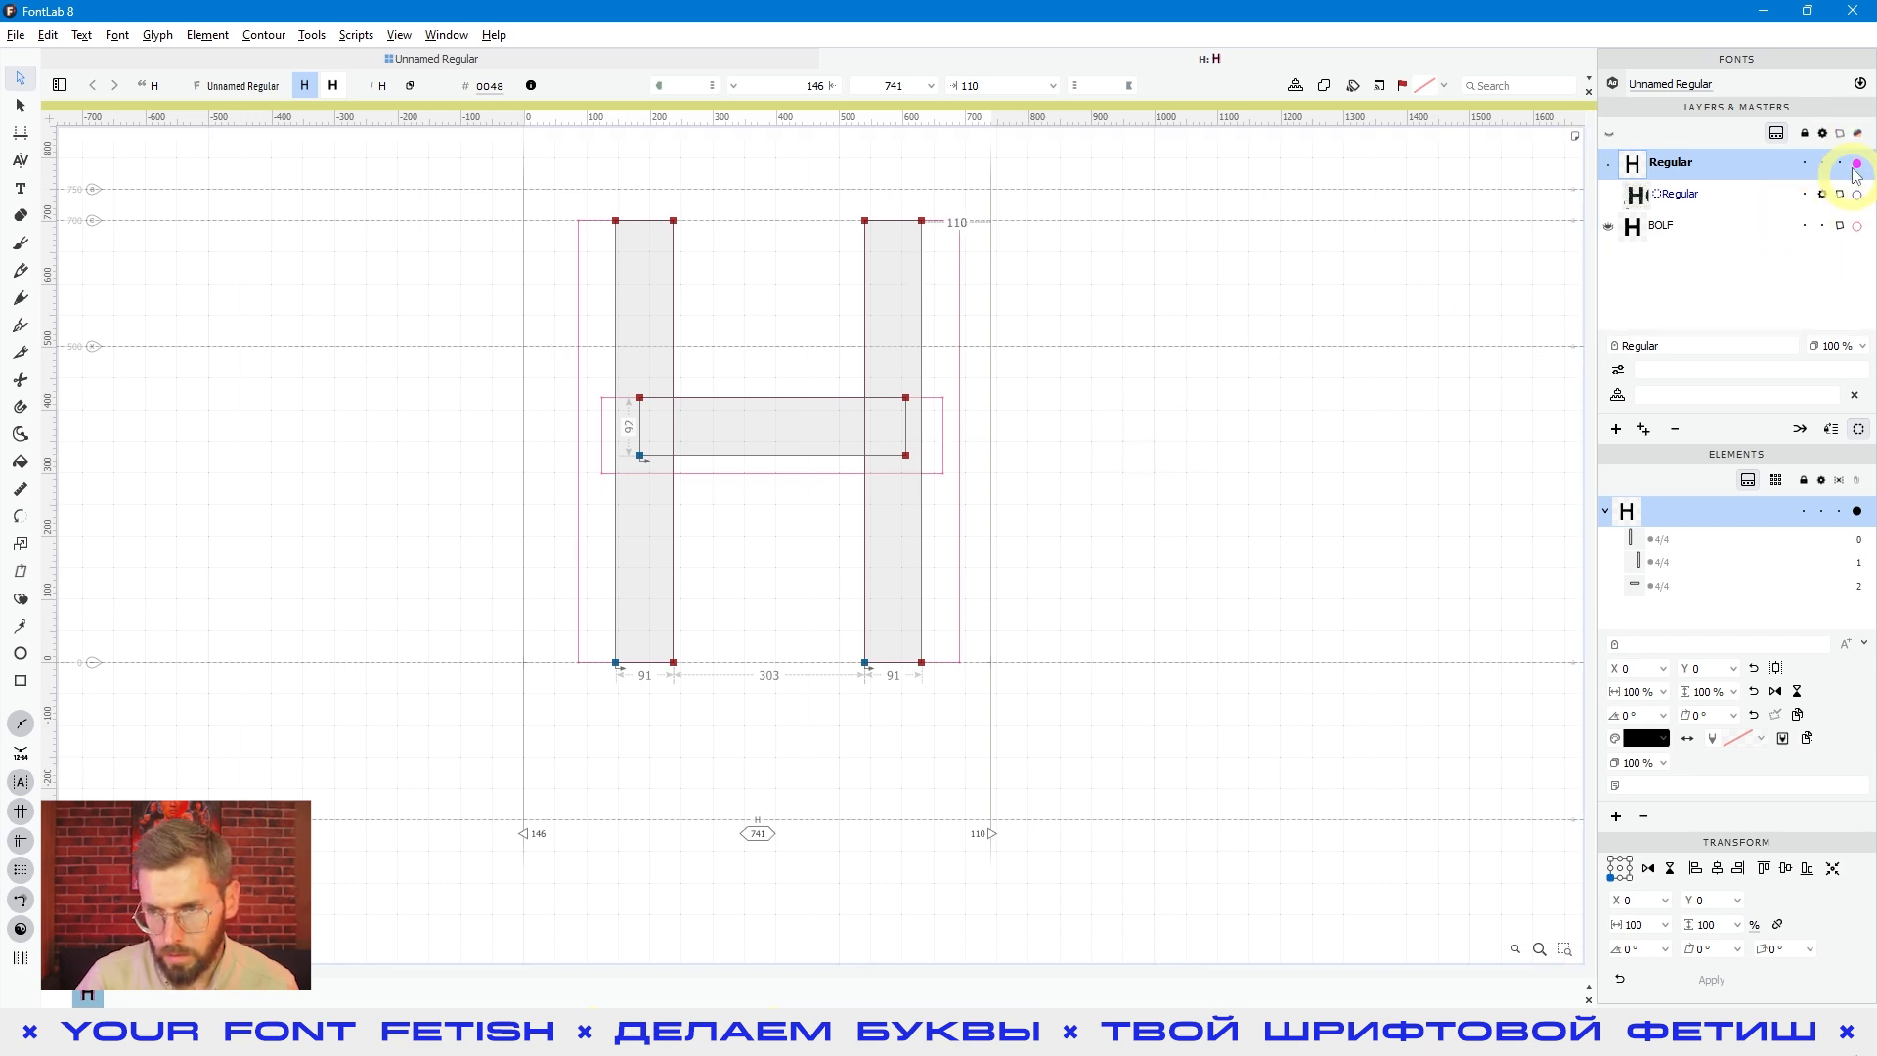
- Mark the BOLF layer as a service layer and compare the filled preview of the H before and after
scroll(1182, 473, "down", 3)
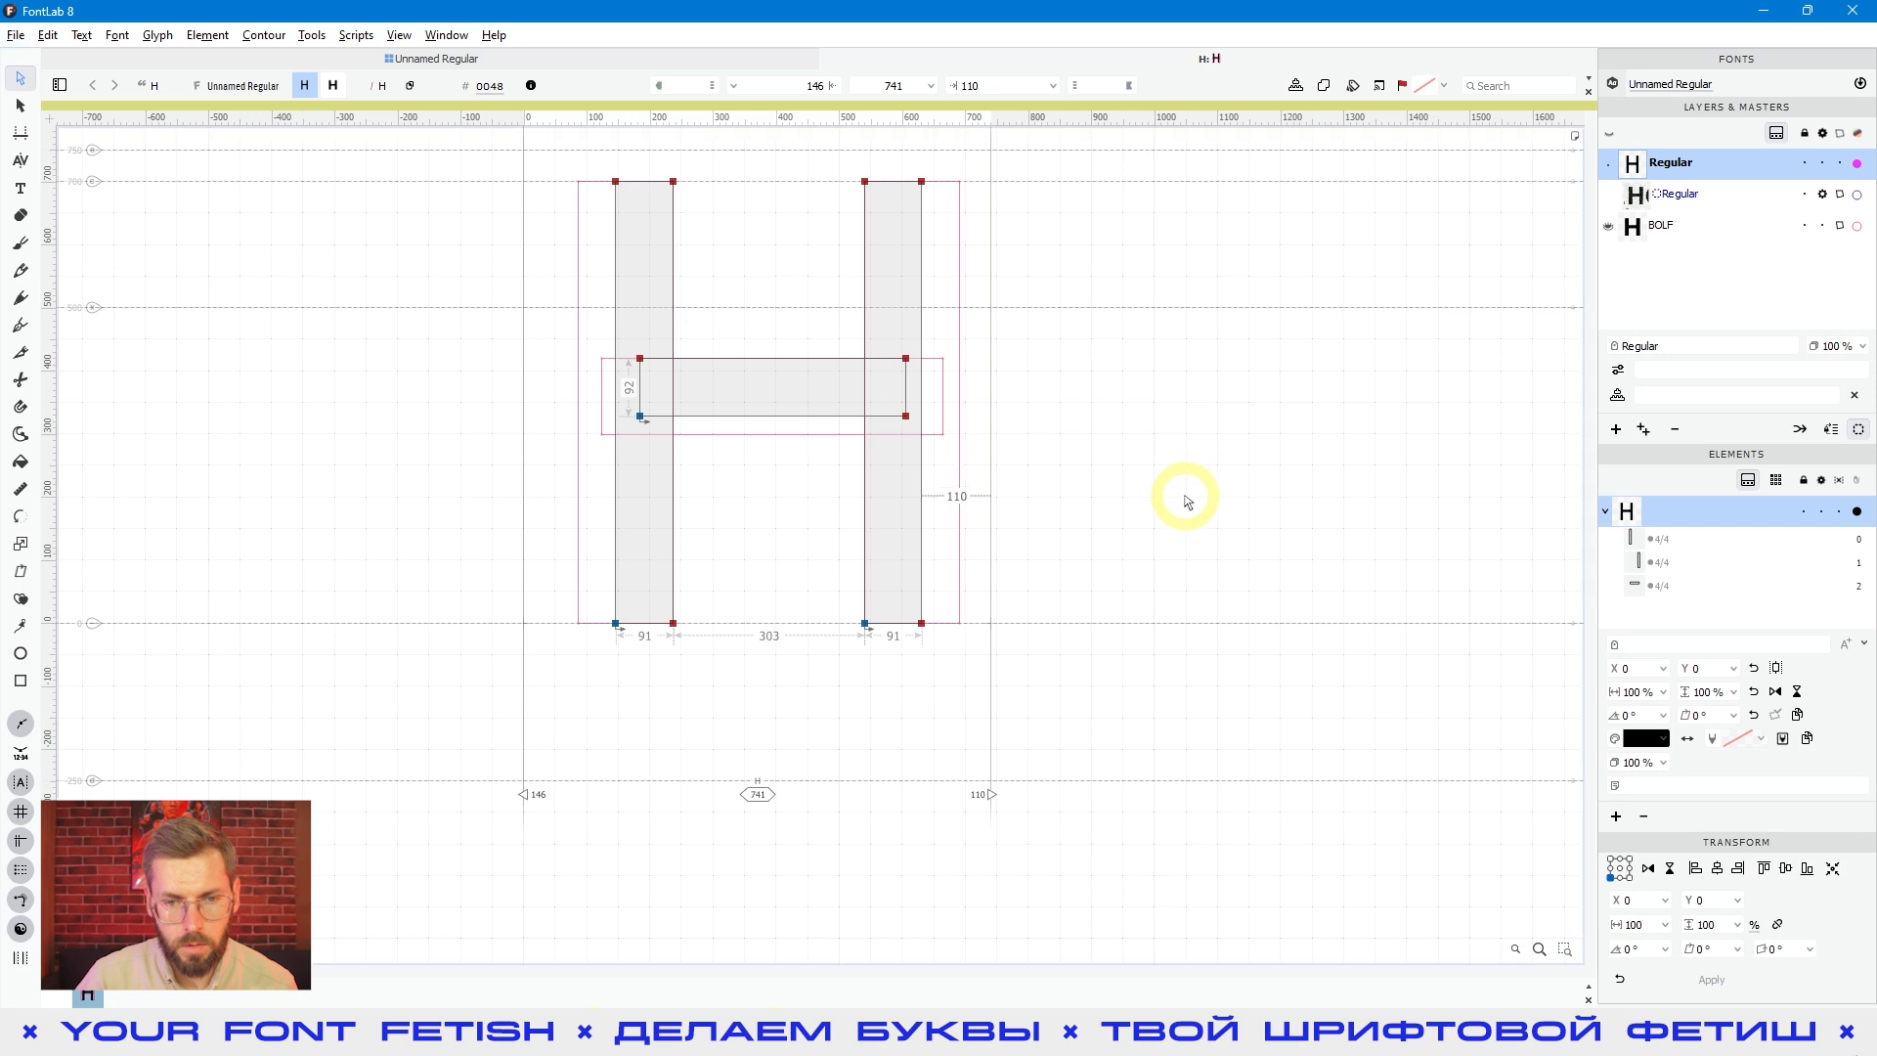
key("space")
left_click_drag(1182, 444, 1168, 474)
scroll(1169, 474, "up", 1)
key("alt")
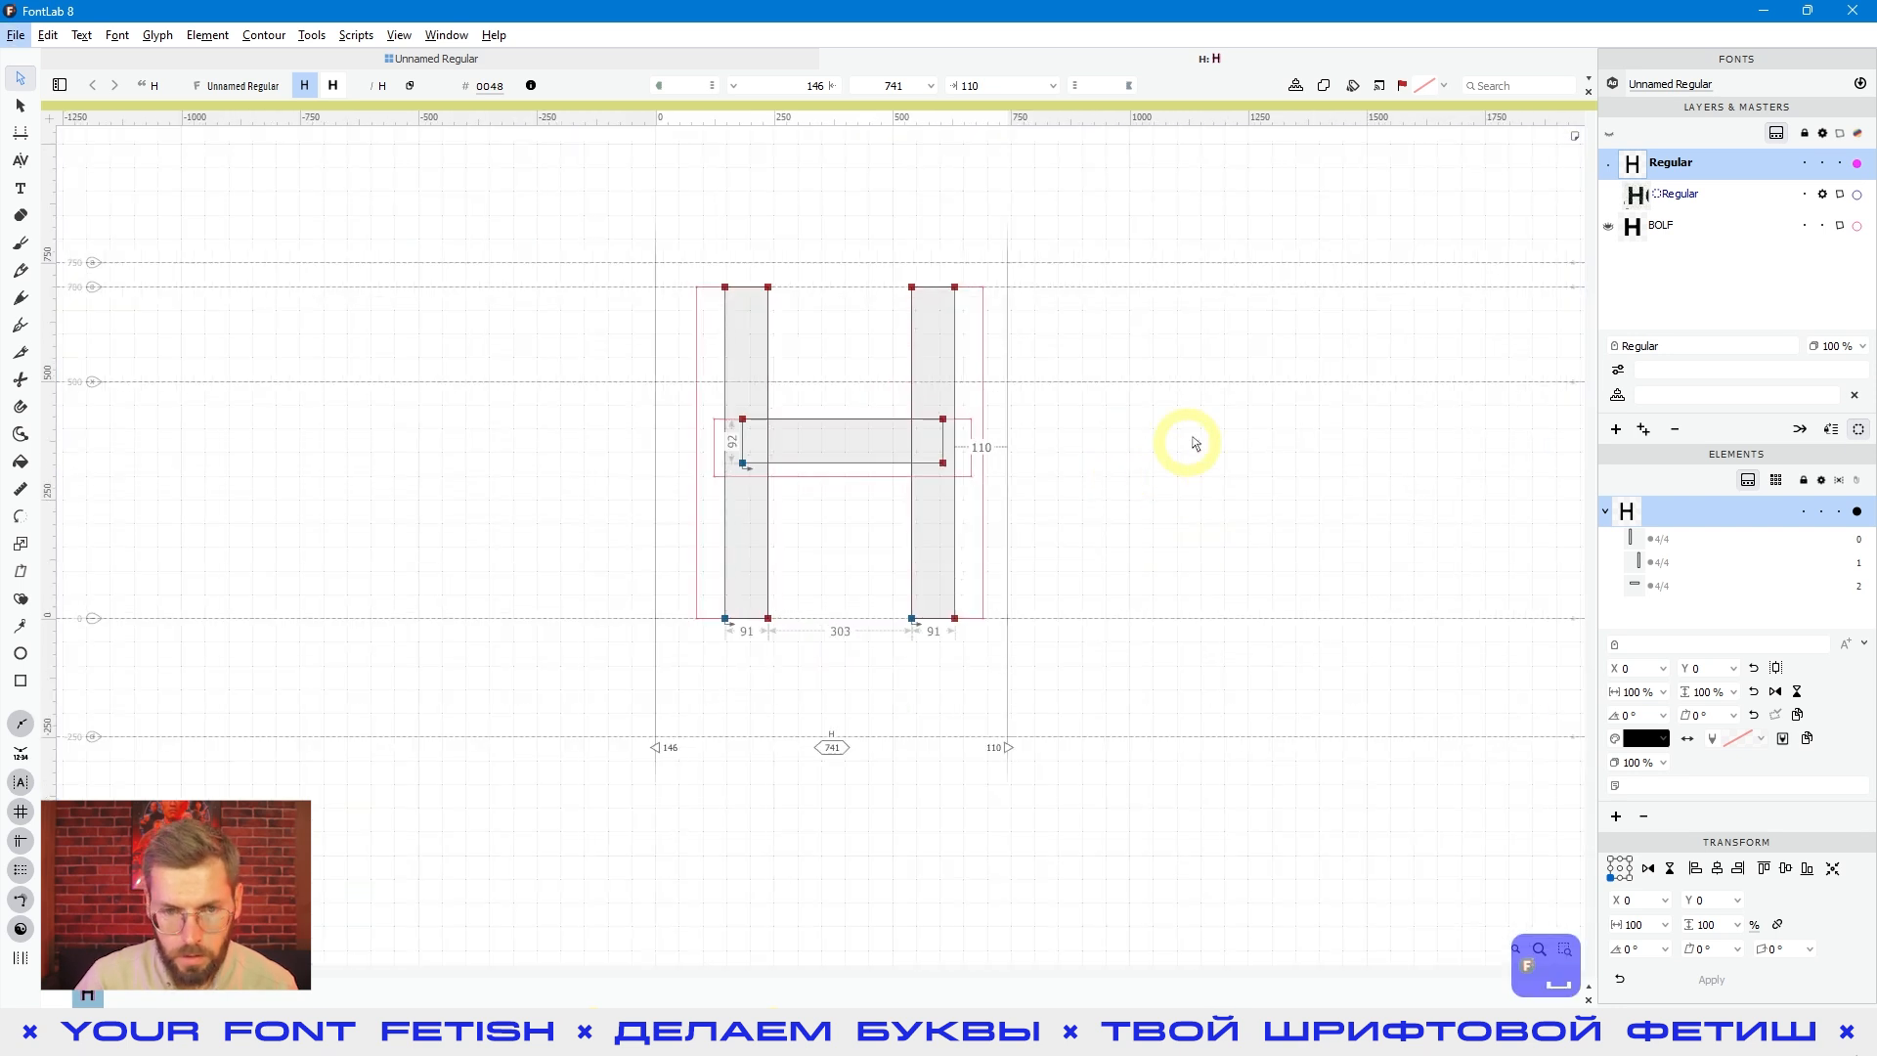
key("space")
key("space")
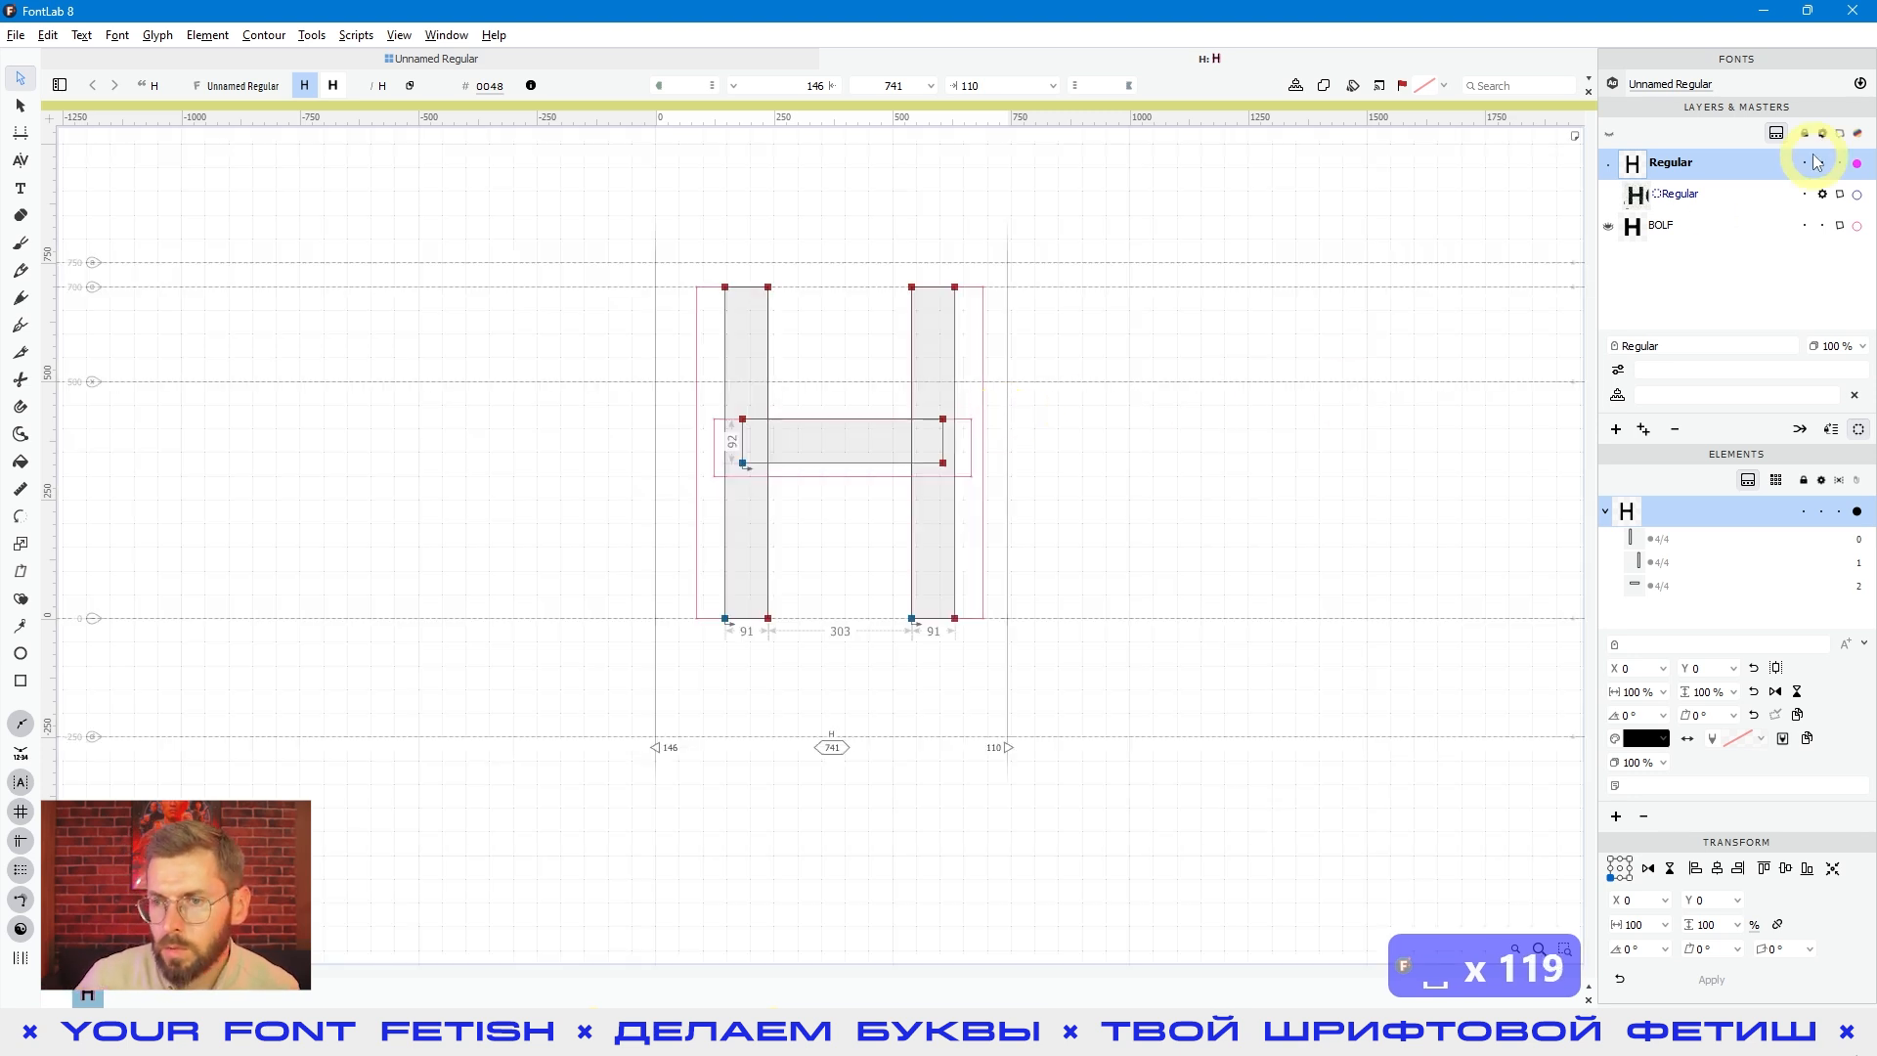
left_click(1822, 226)
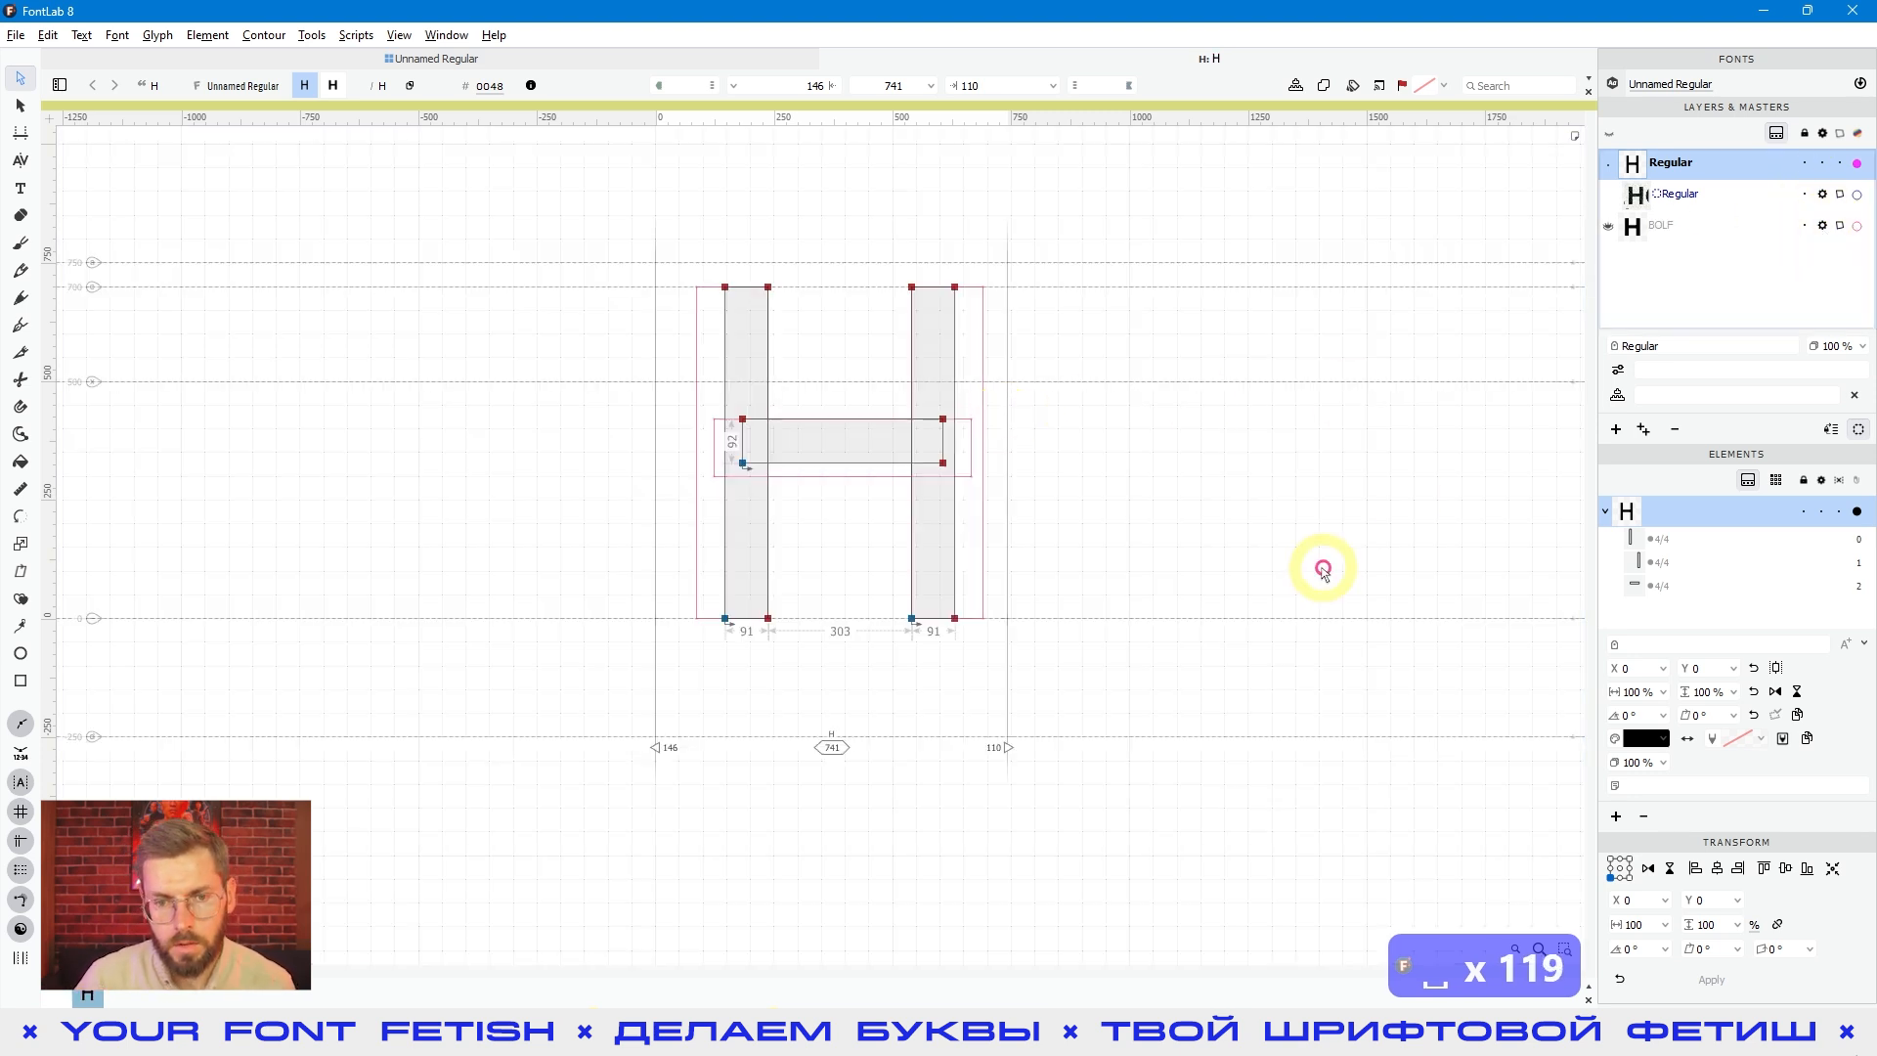
key("space")
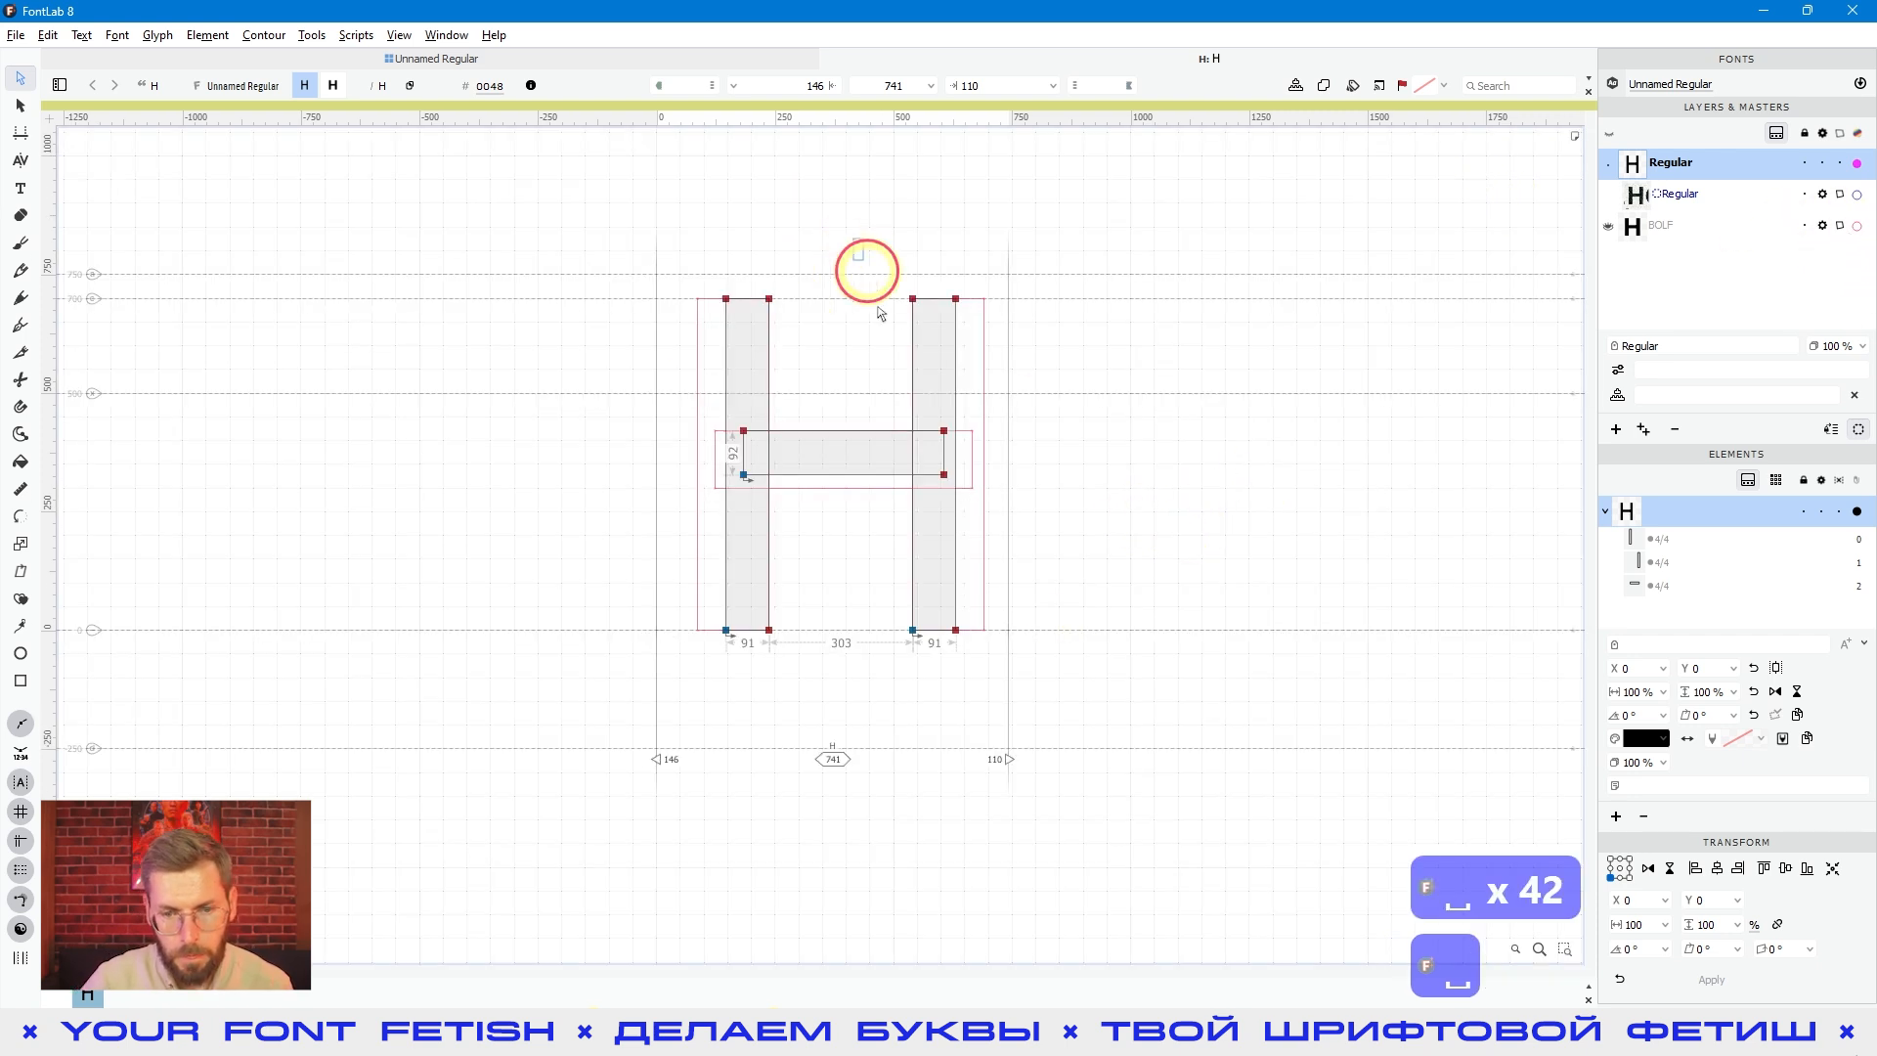
- On the Regular layer, shift the H's right stem and the crossbar's right end 20 units to the right
left_click_drag(867, 268, 983, 691)
key("shift+Right")
key("shift+Right")
key("shift+Right")
key("shift+Left")
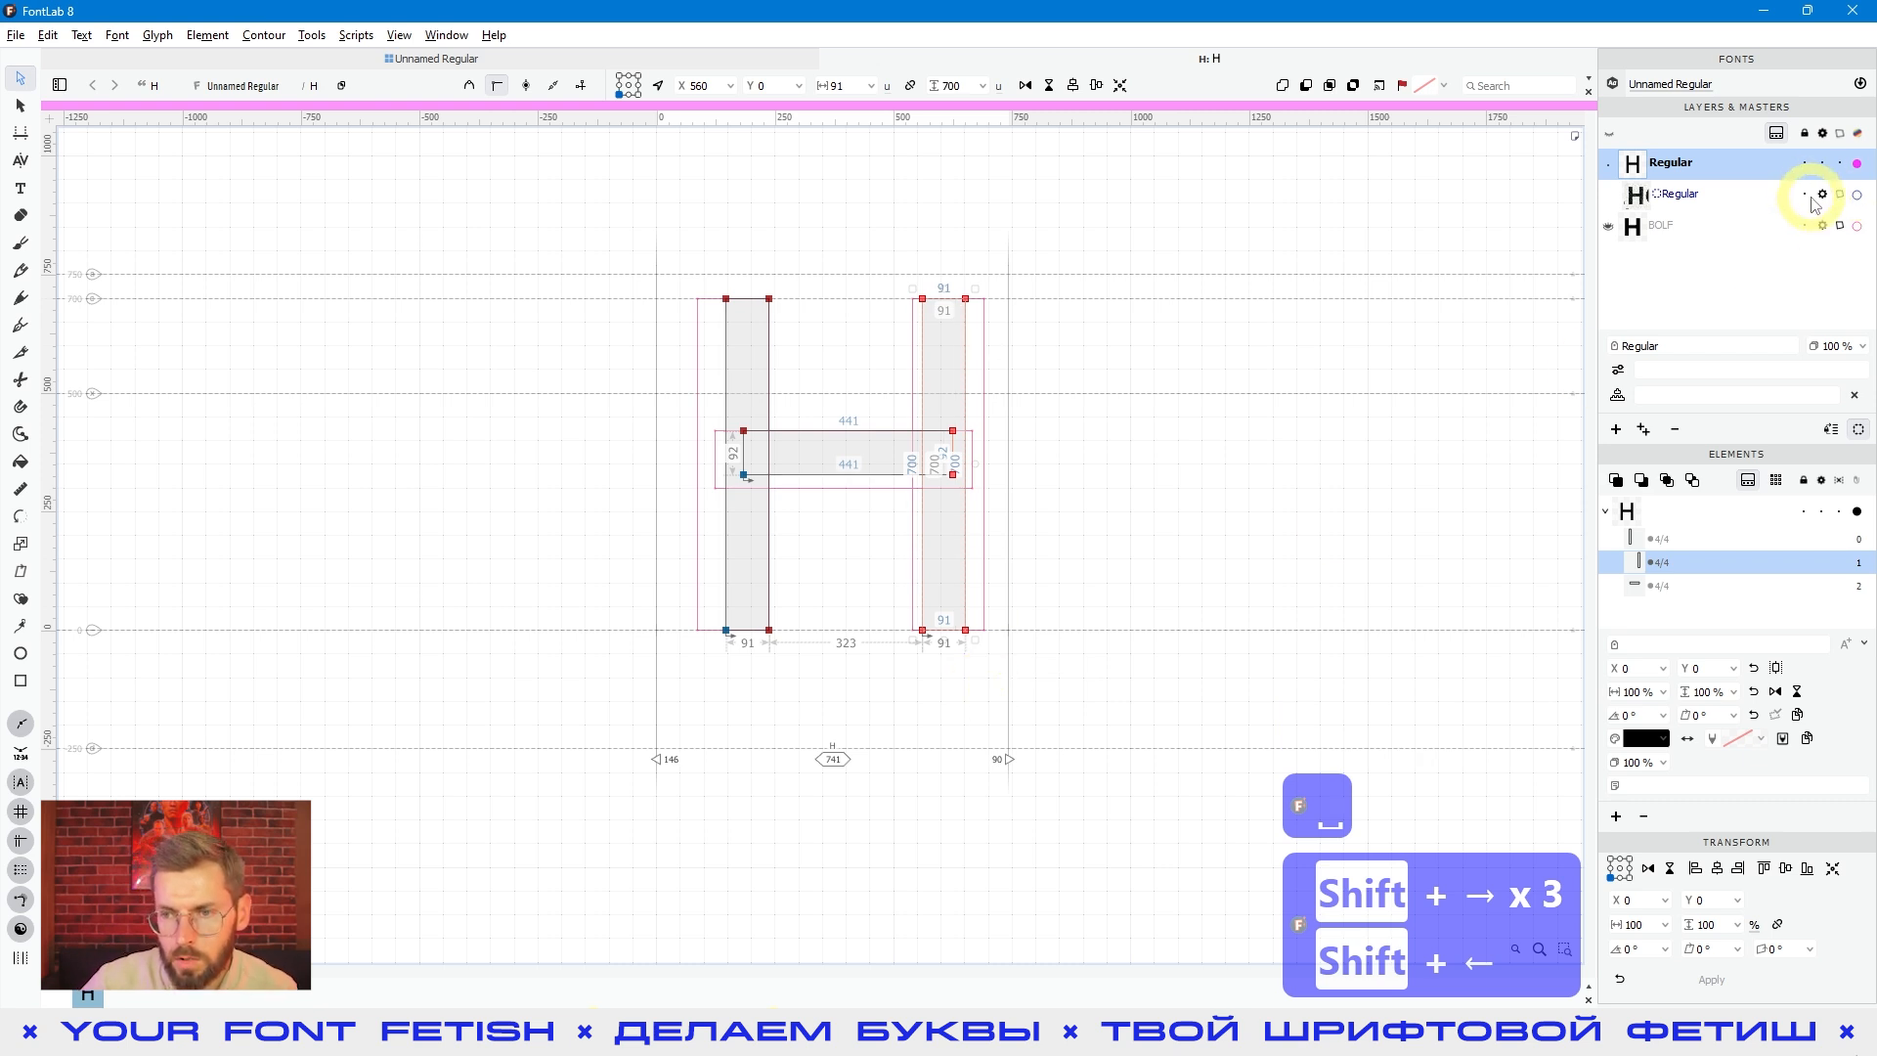
- Remove the BOLF layer from the current glyph only
left_click(1680, 225)
key("Delete")
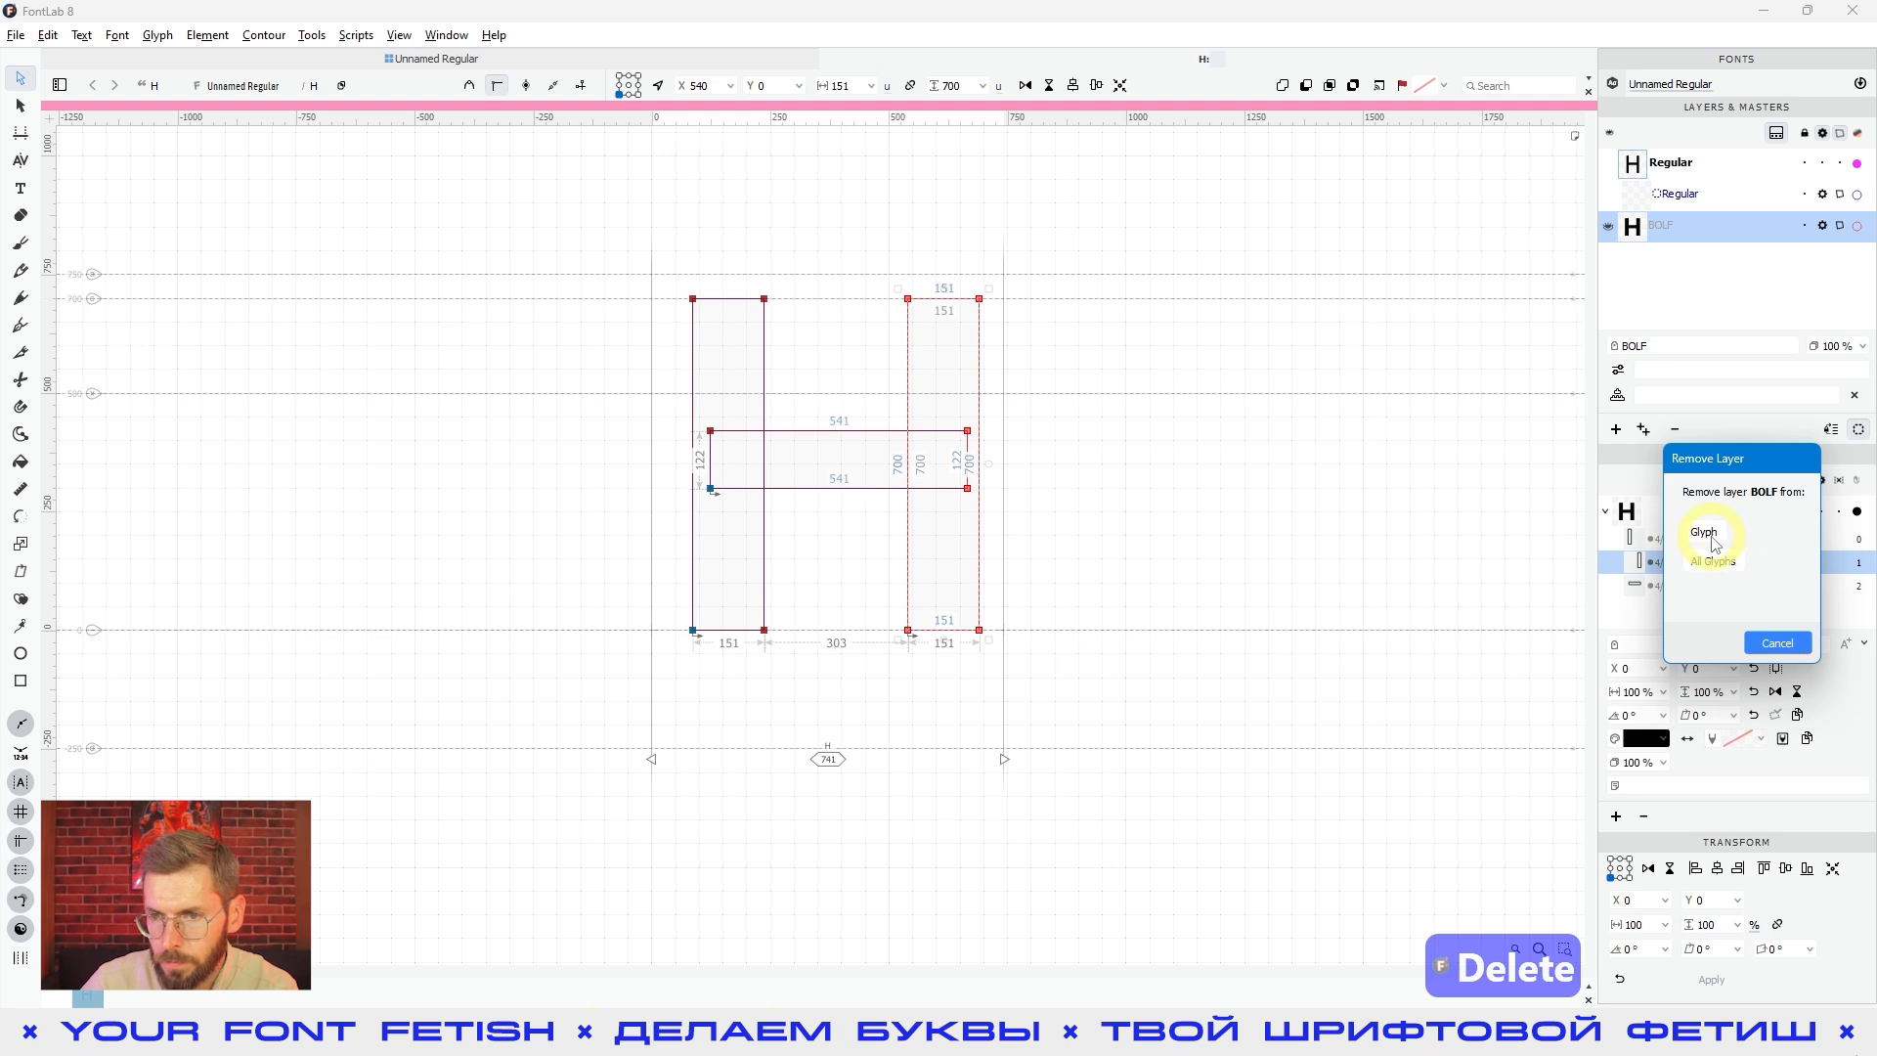
left_click(1709, 535)
- Make the Regular layer active and show the scanned image layer behind the H
left_click(1672, 163)
left_click(1608, 194)
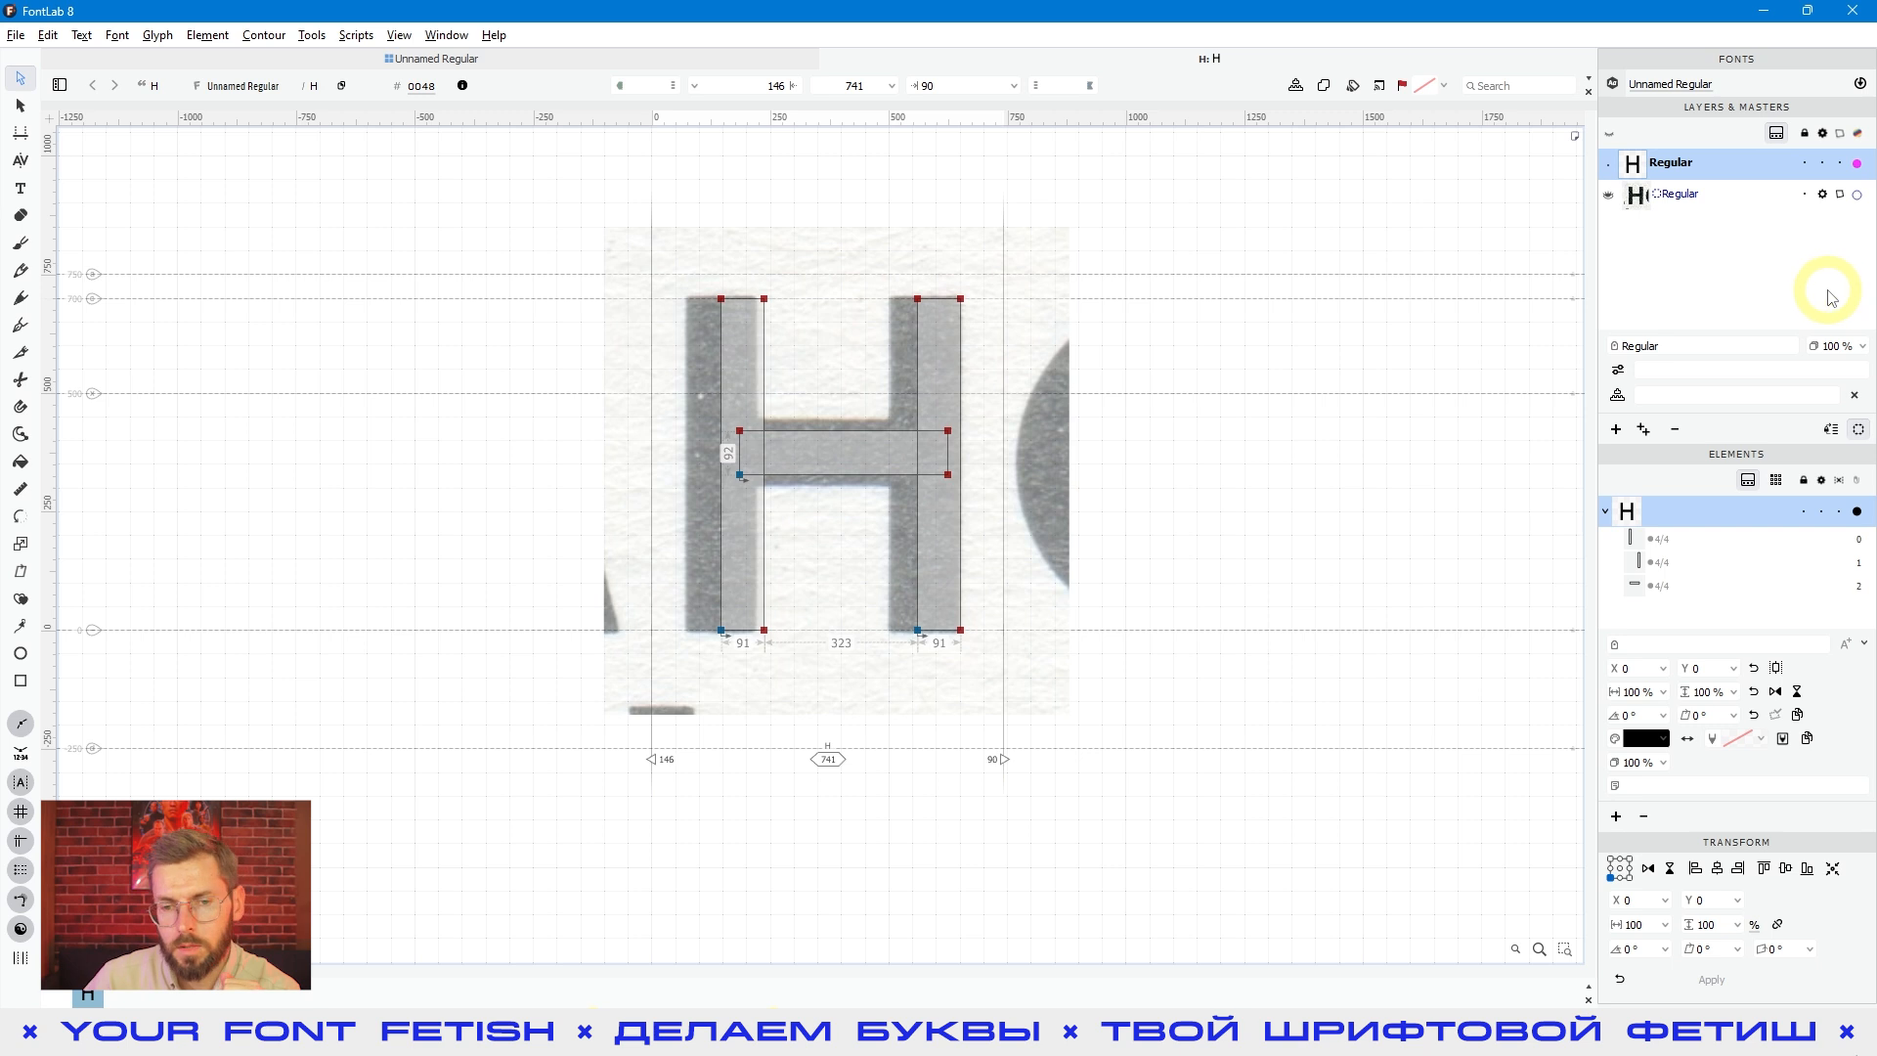
left_click(1281, 551)
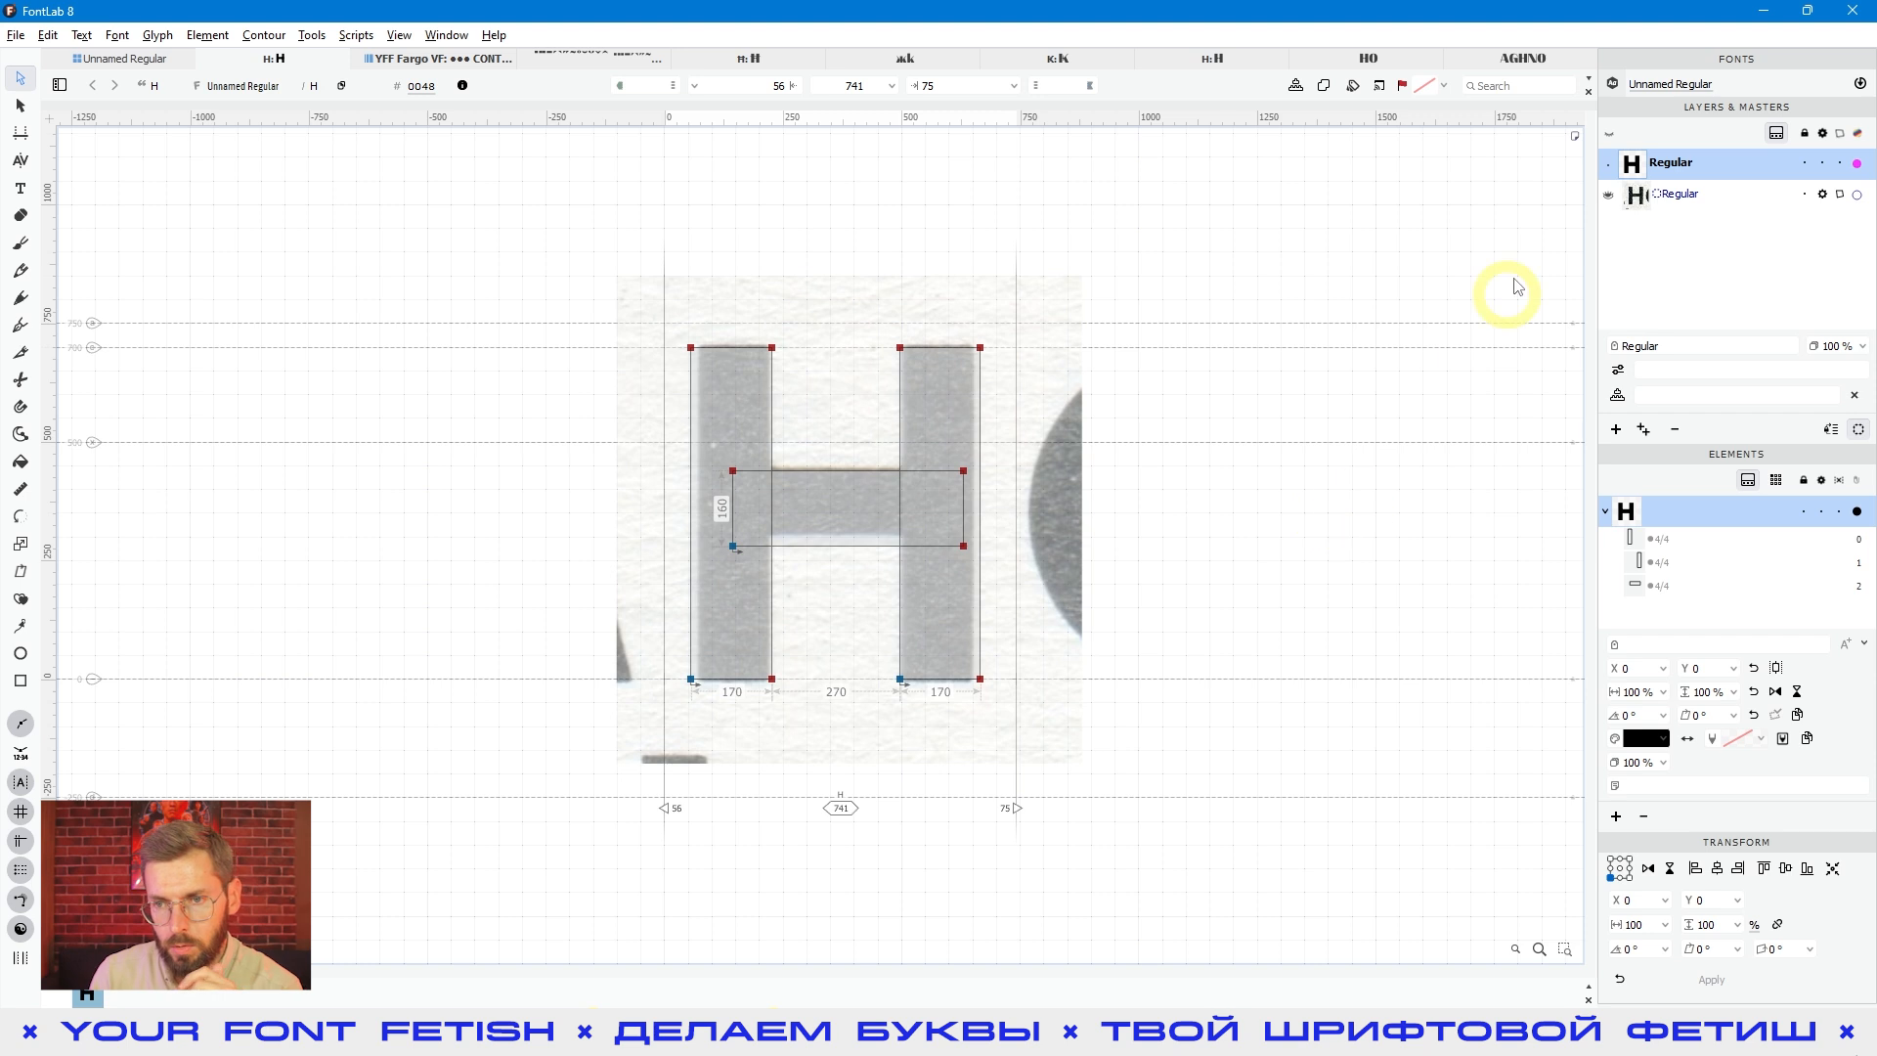
- Hide the scanned image layer behind the redrawn H
left_click(1608, 193)
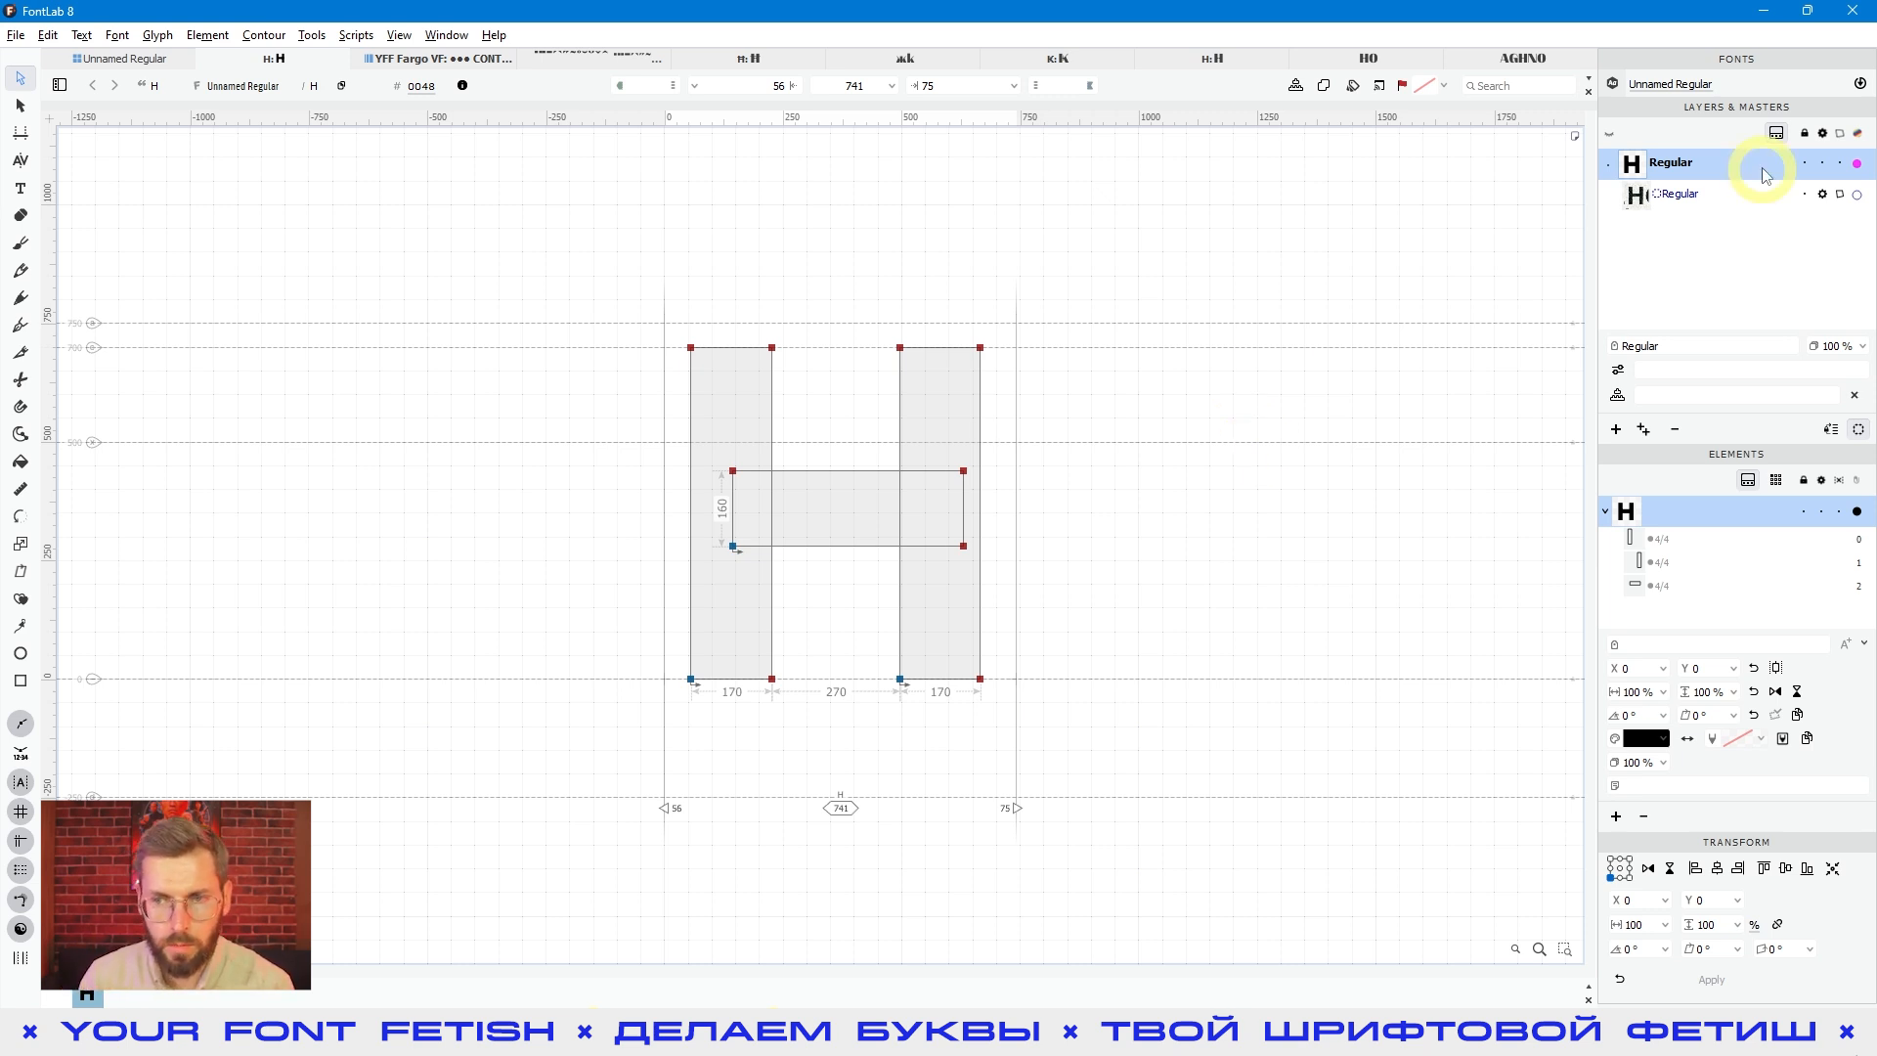
- Remove the mask.Regular layer holding the scanned image from the current H glyph only
left_click(1720, 196)
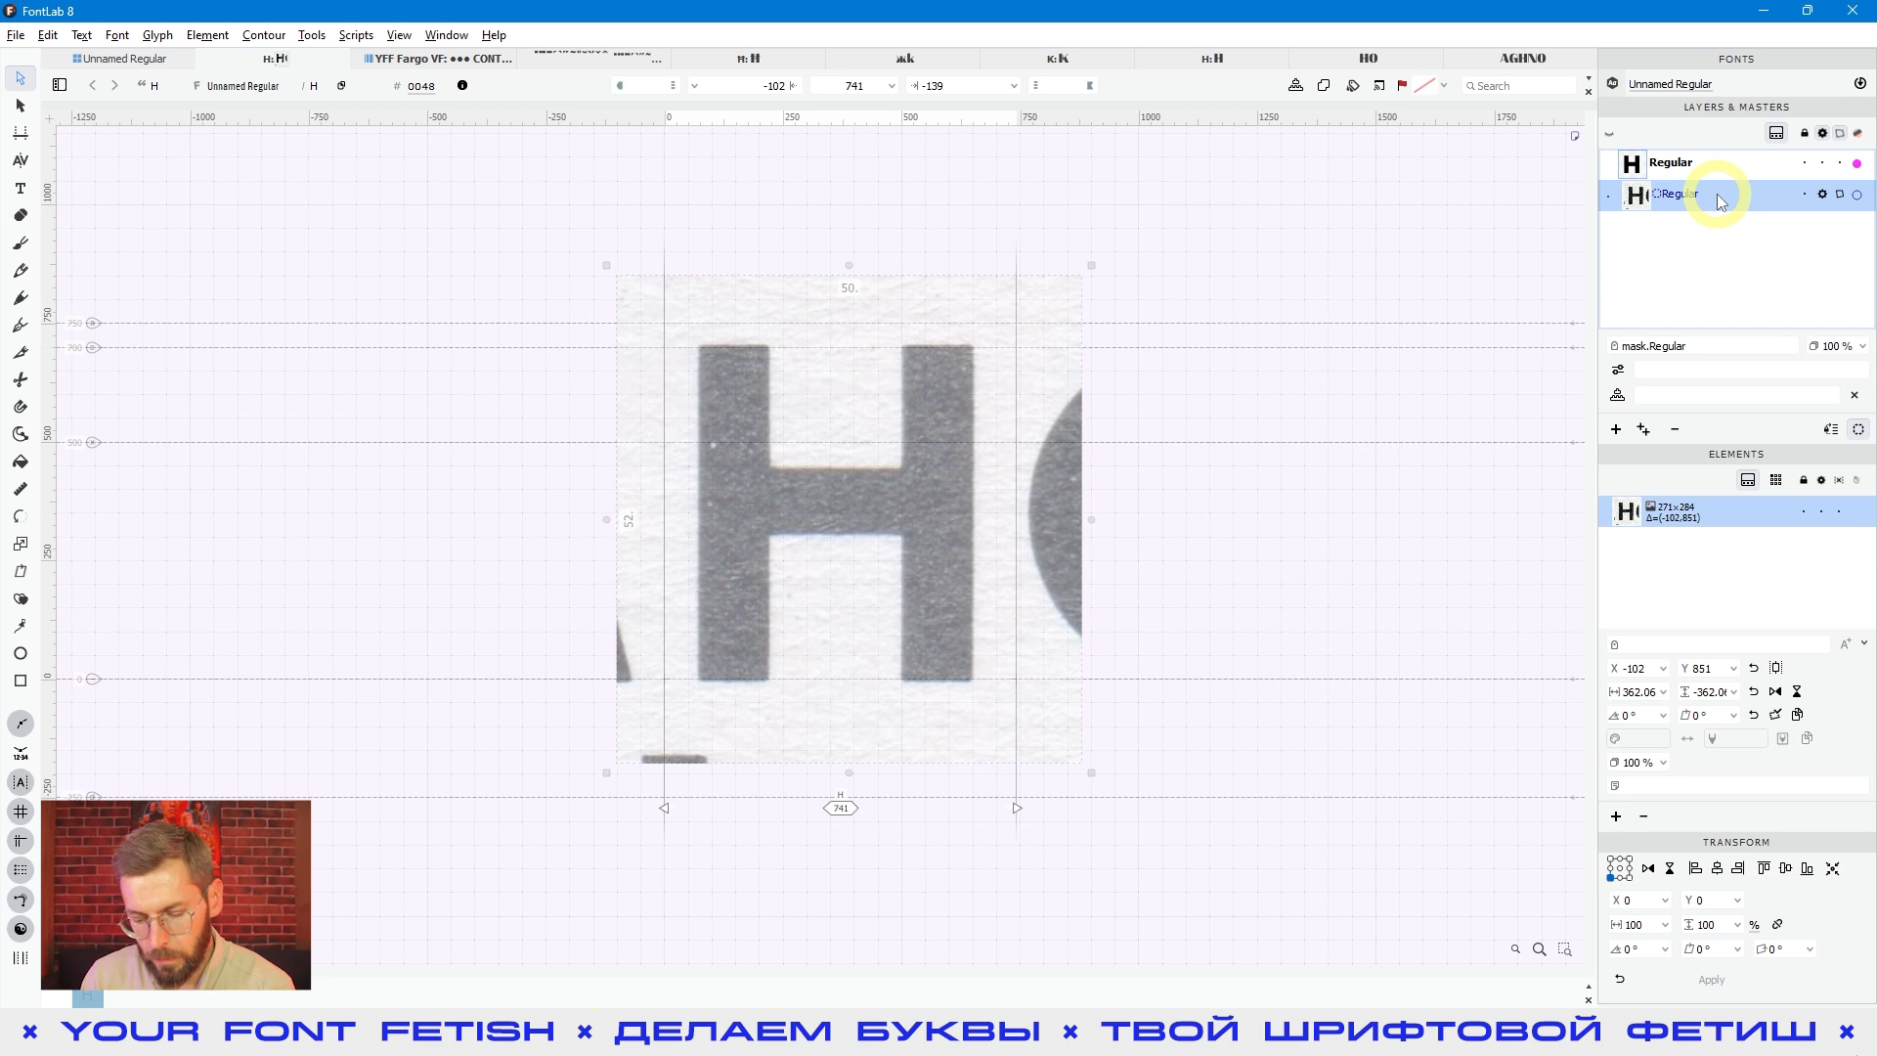
left_click(1675, 432)
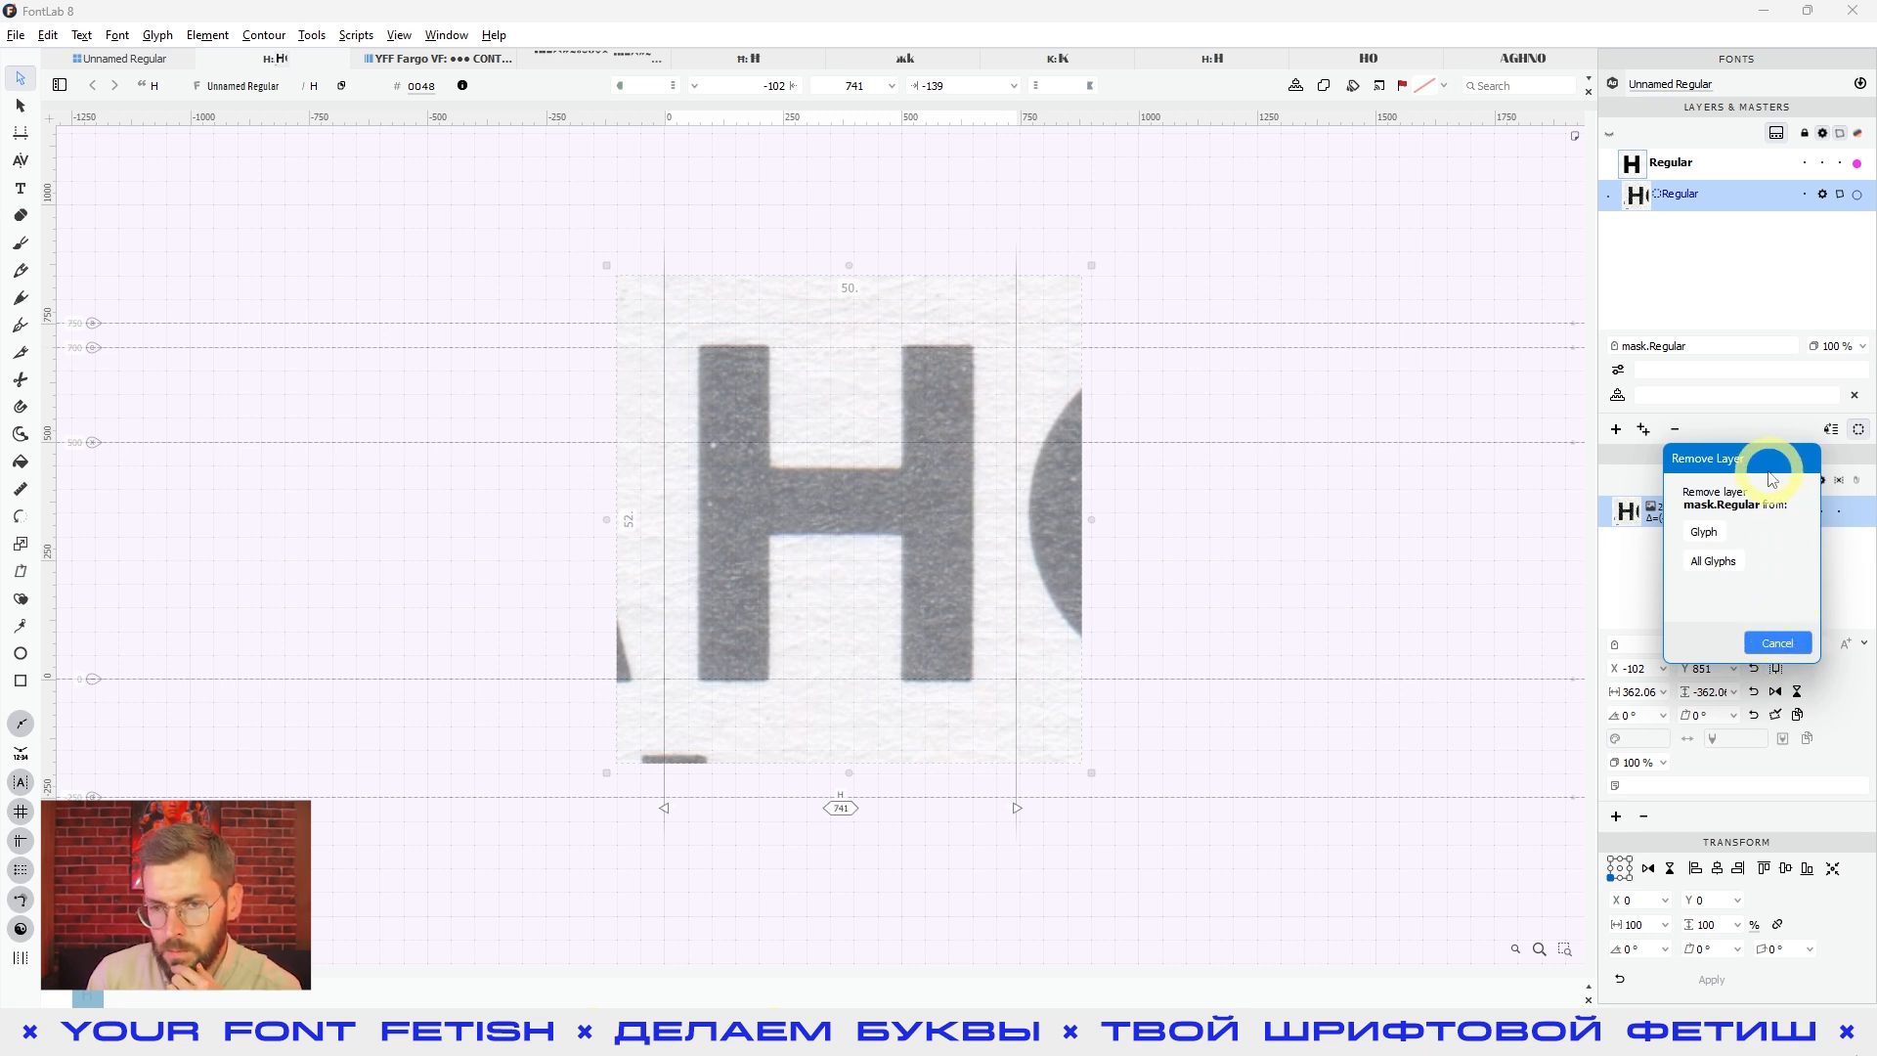
left_click_drag(1771, 479, 1313, 244)
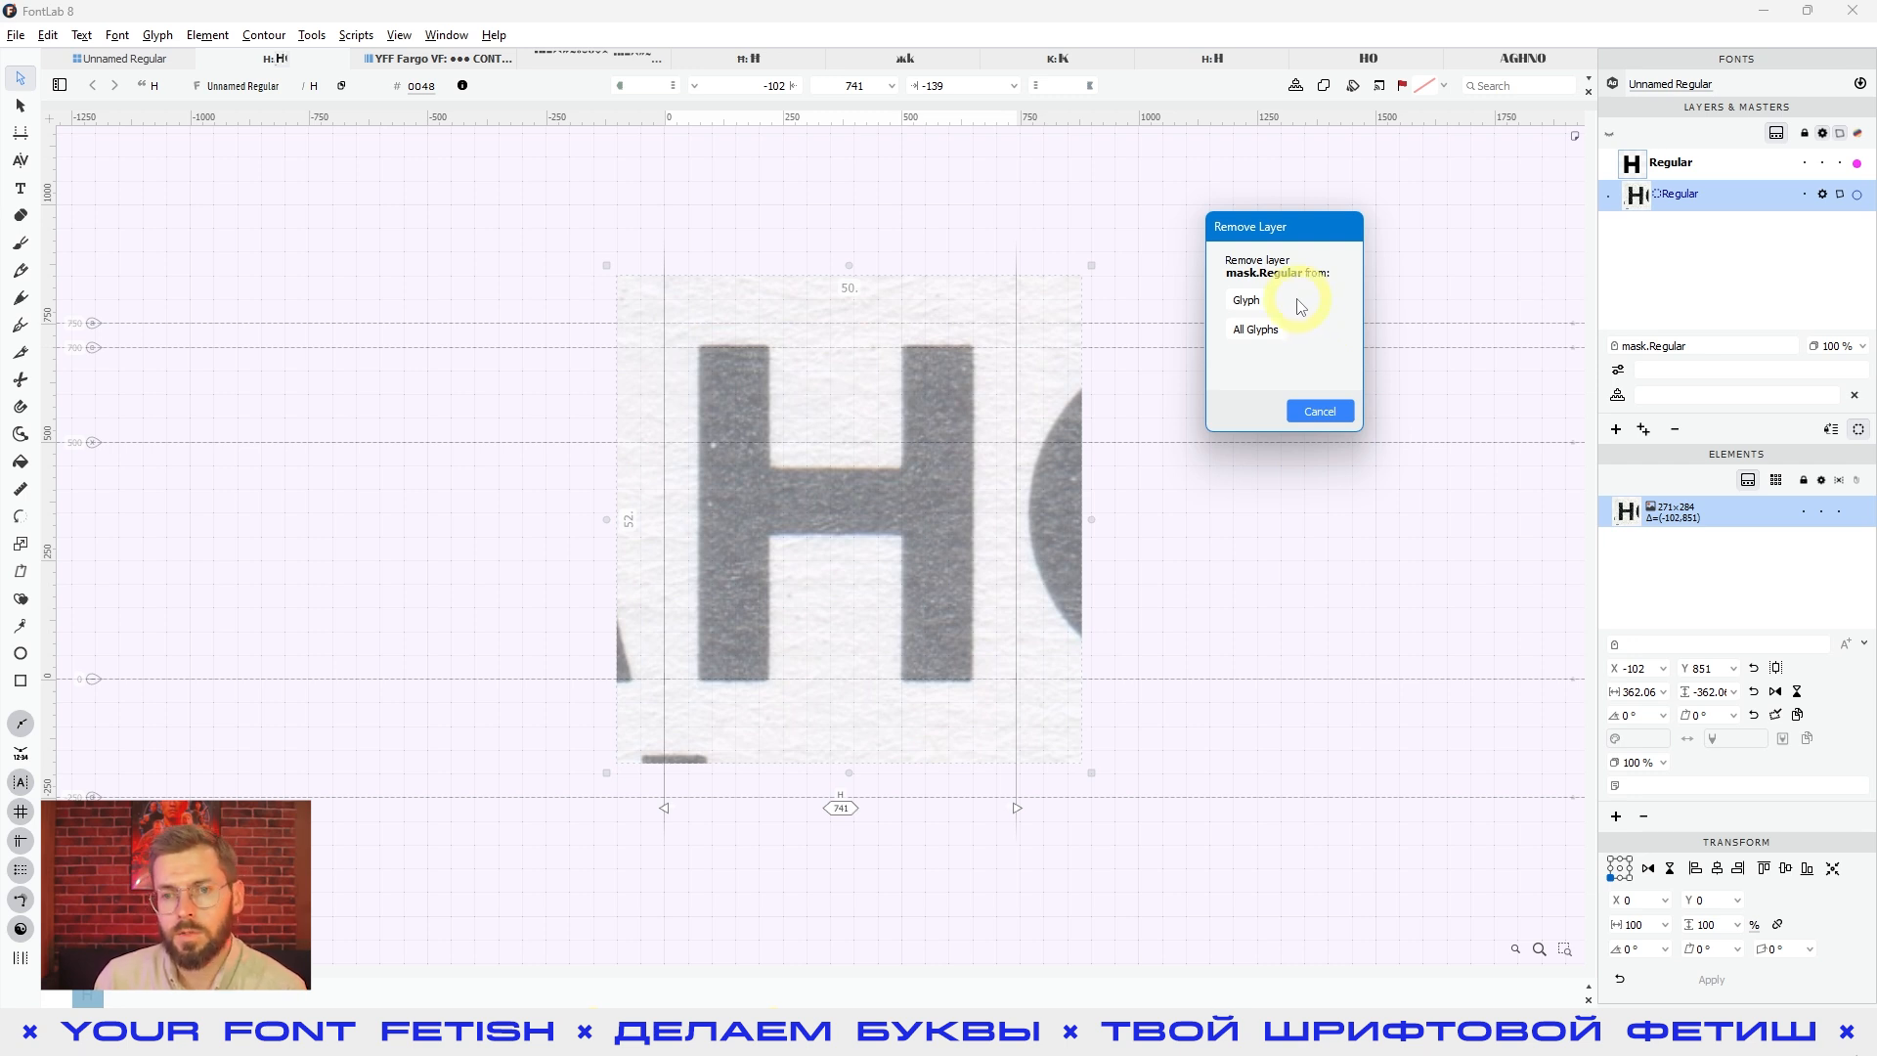
left_click(1245, 301)
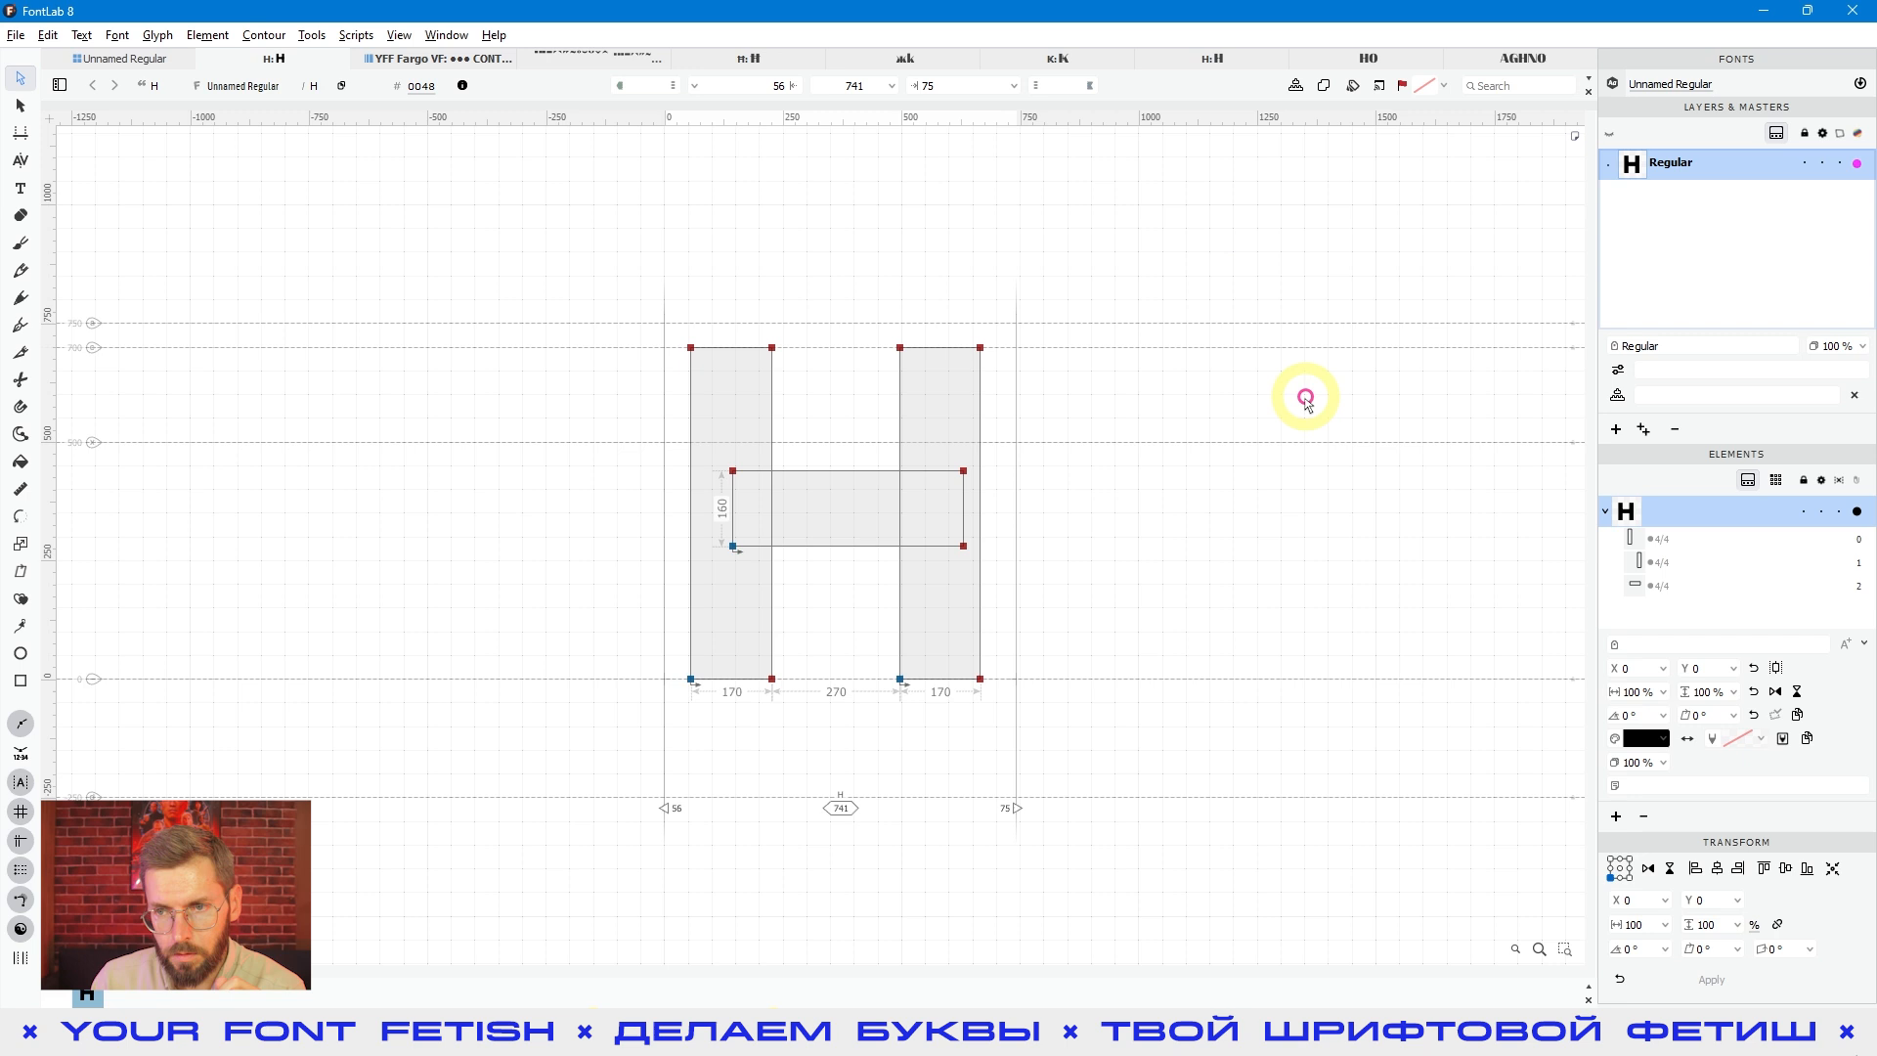
left_click(1354, 405)
left_click_drag(1233, 311, 512, 788)
left_click(1204, 755)
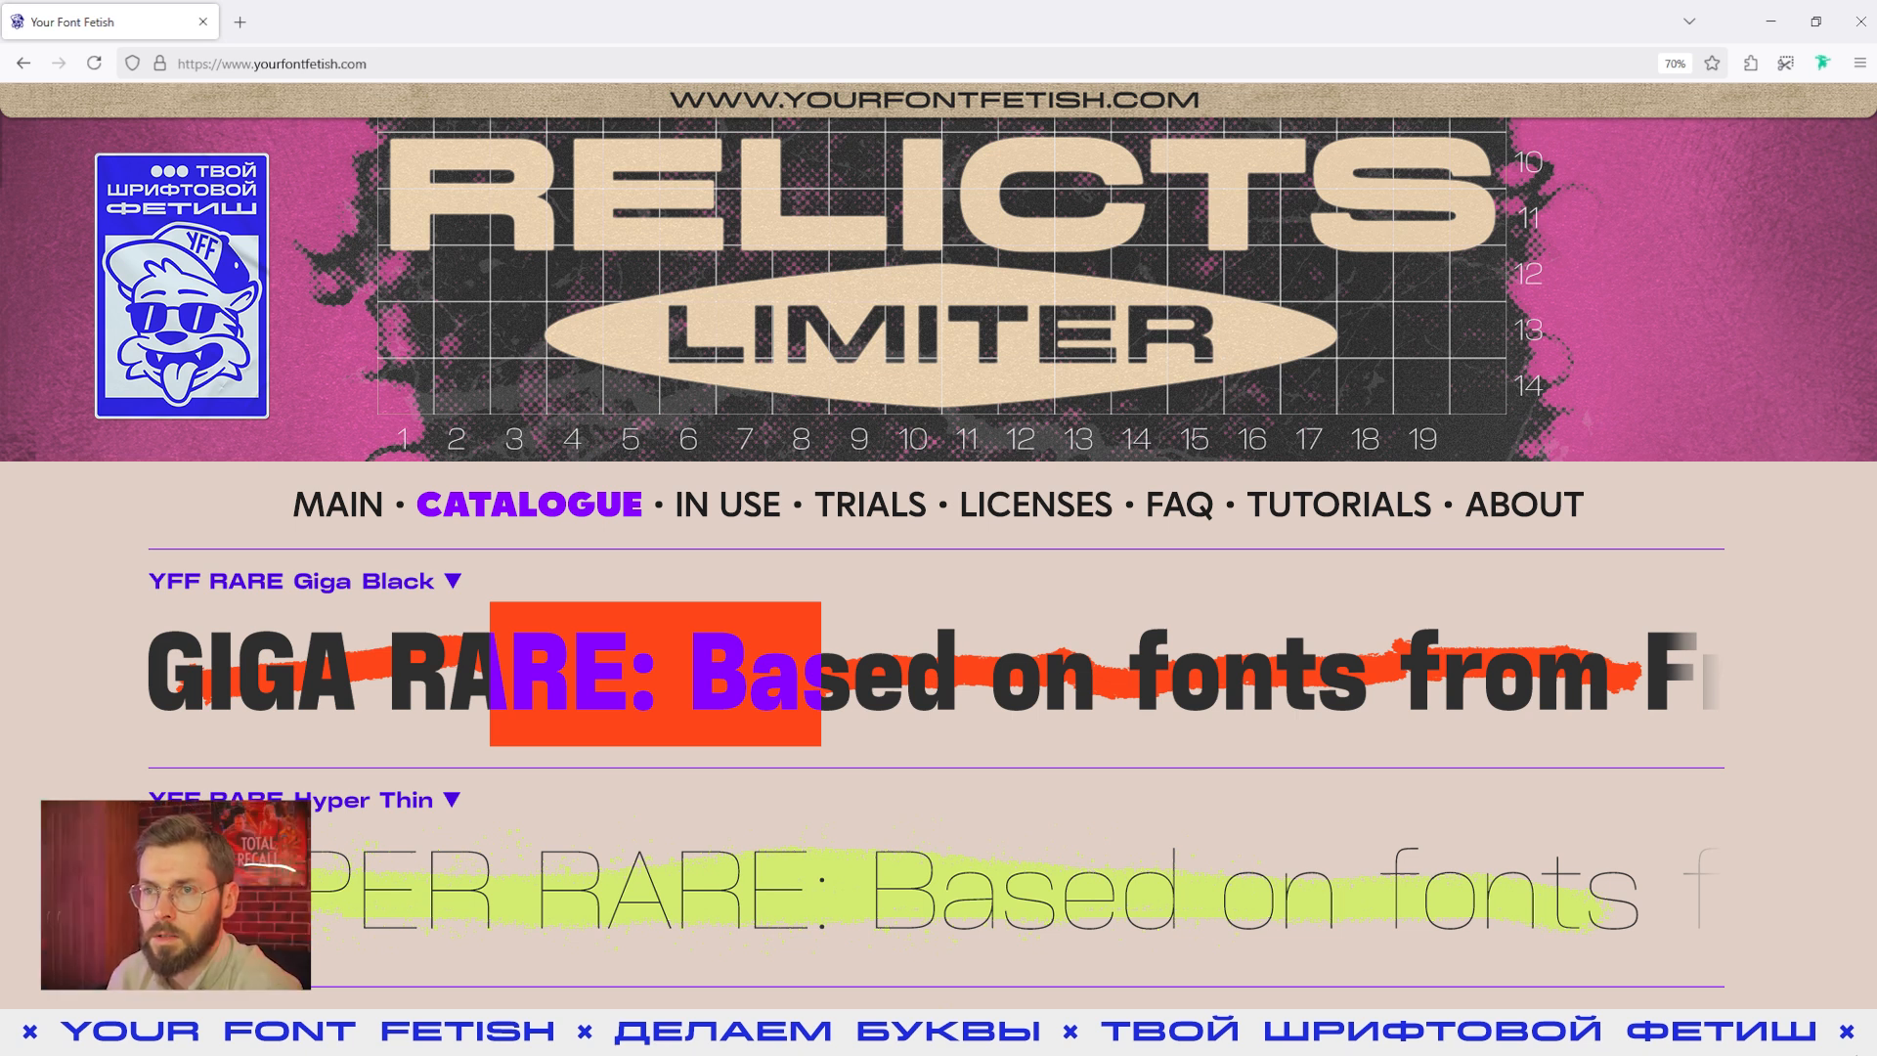
- Switch to Telegram and look through the recent posts of the Your Font Fetish channel
key("alt+Tab")
scroll(1234, 425, "down", 10)
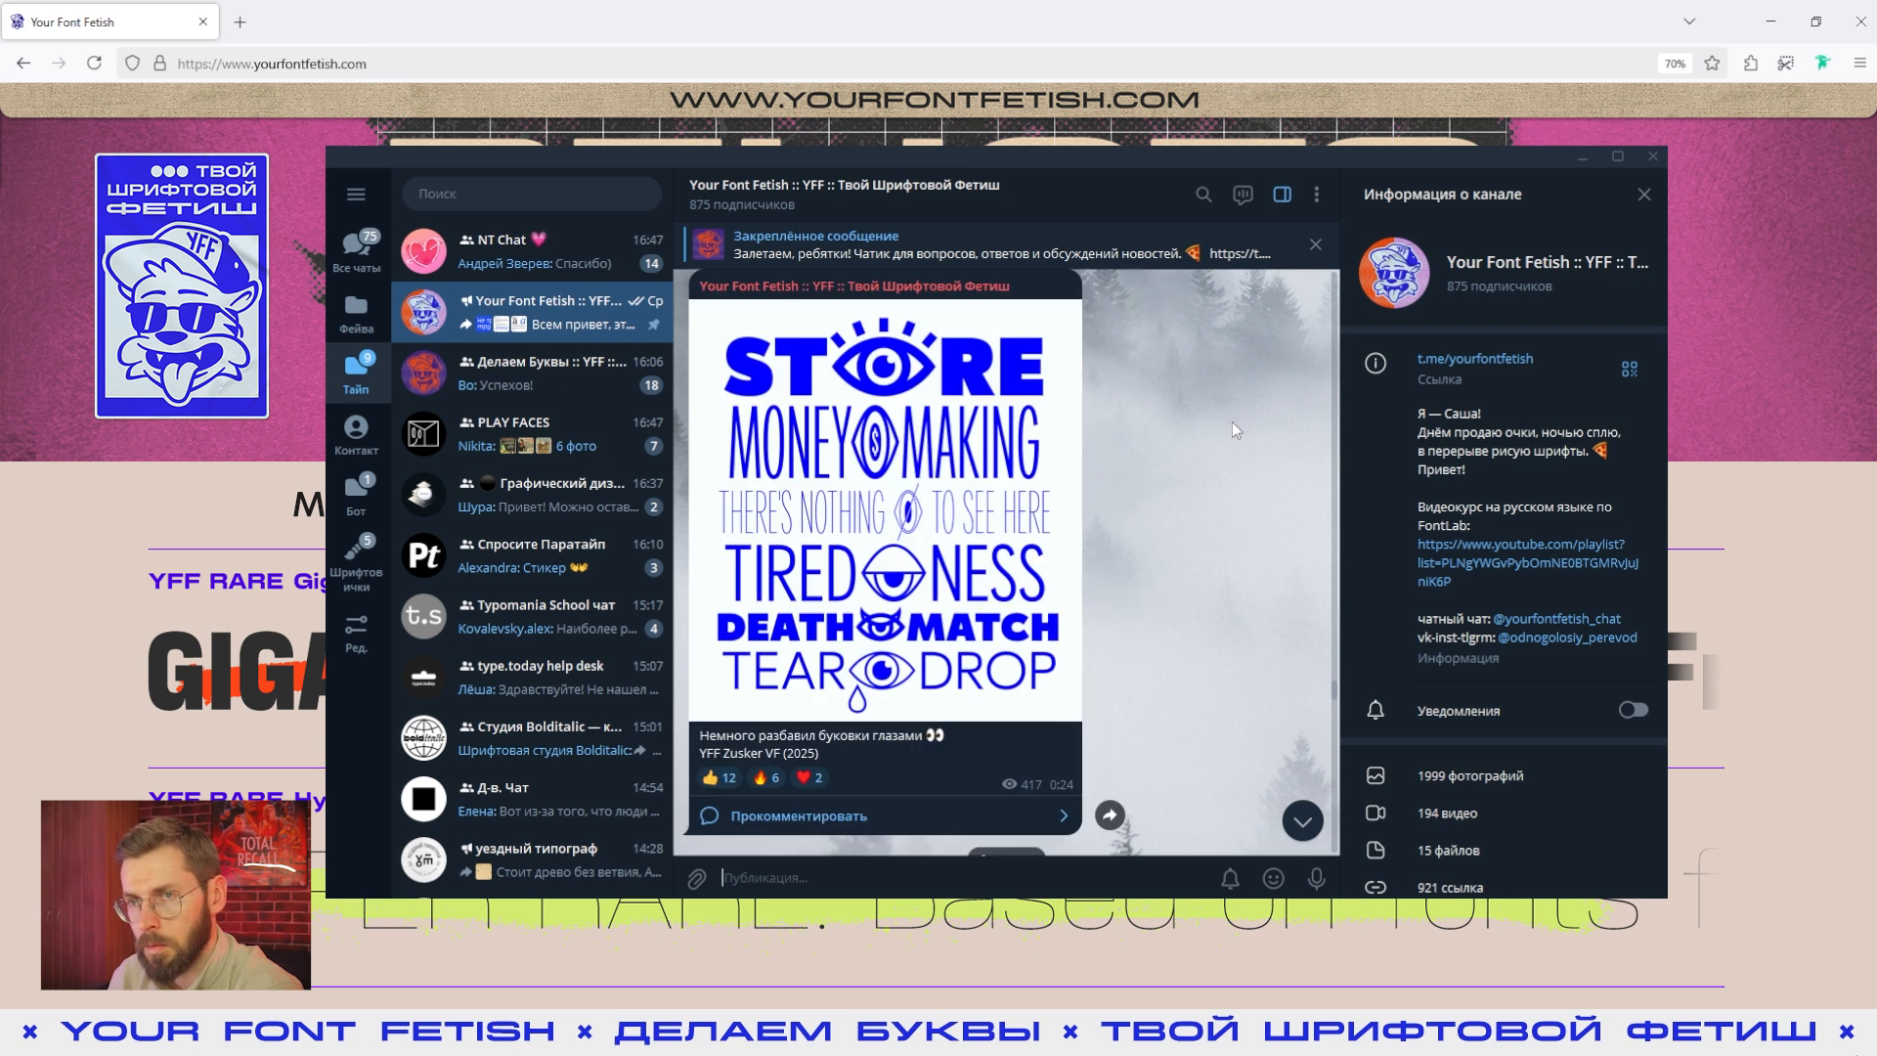
scroll(1230, 421, "down", 10)
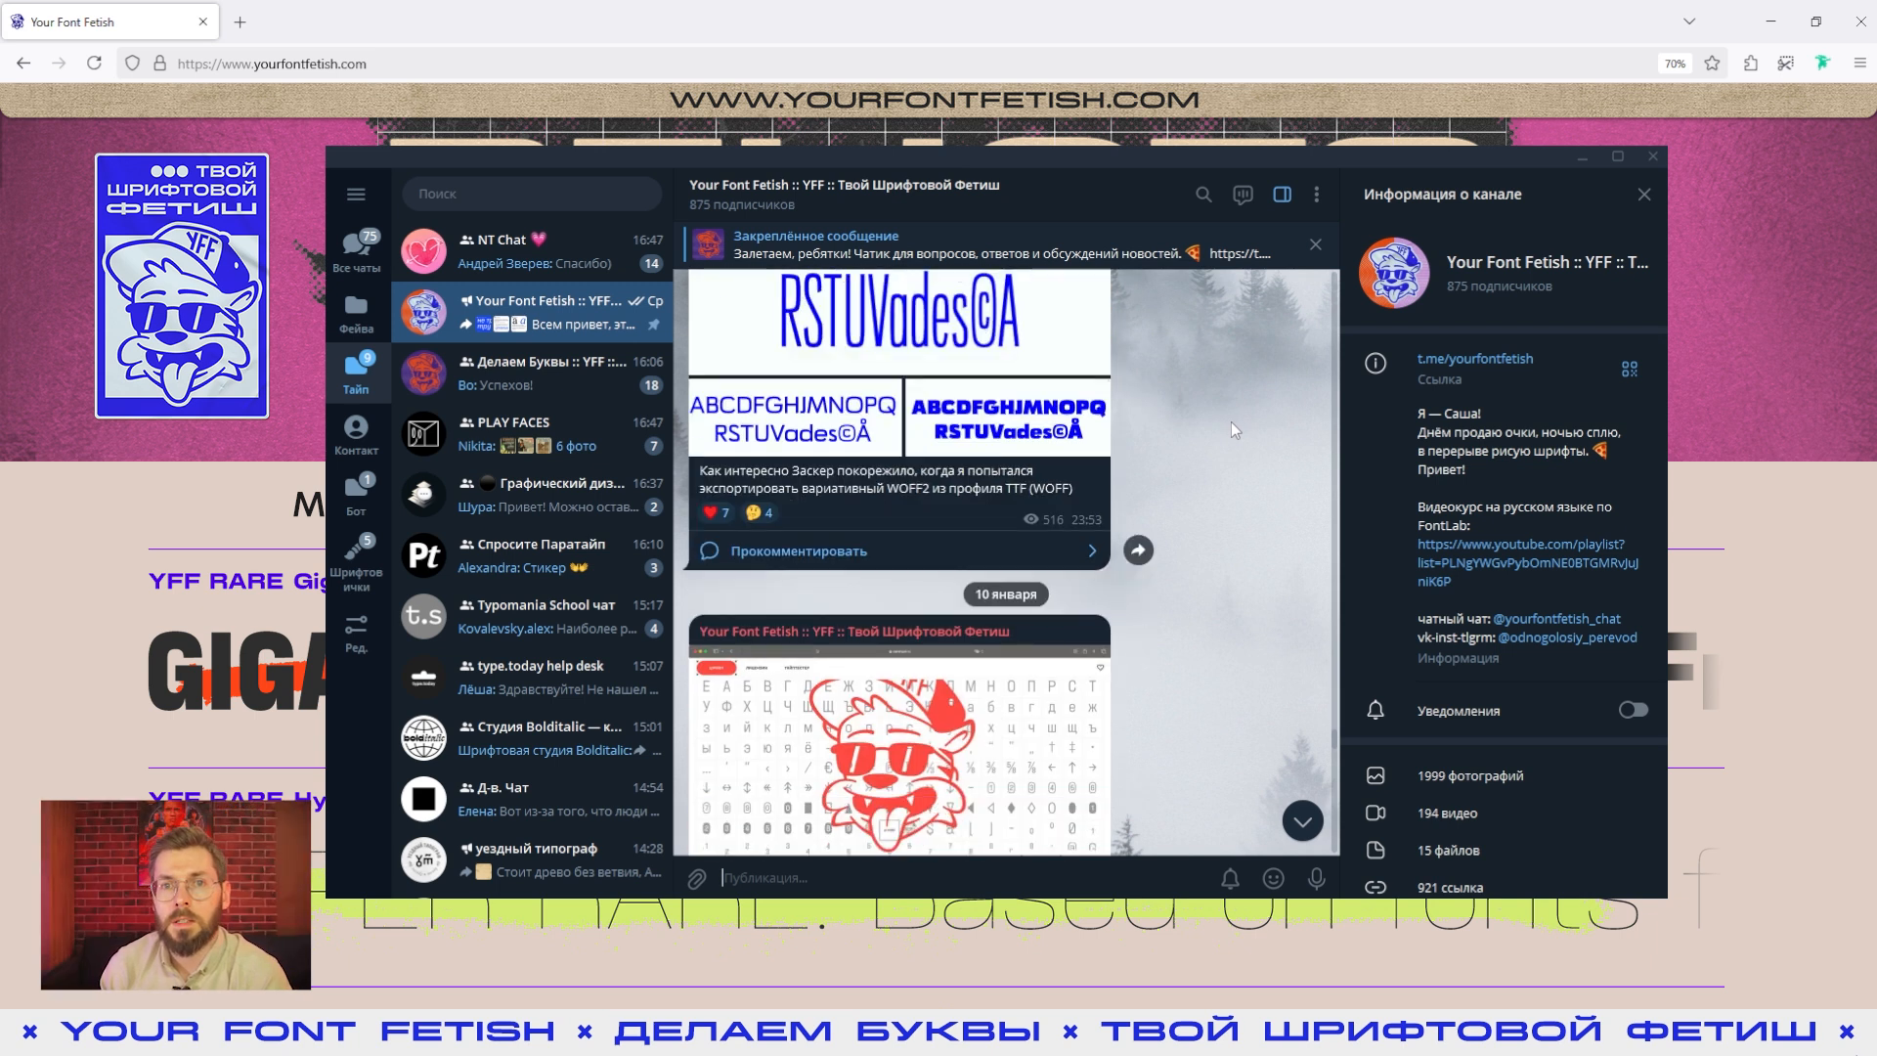
- Open the Делаем Буквы FontLab community group, look through its messages, and switch back to FontLab
left_click(559, 388)
scroll(1177, 415, "up", 1)
scroll(1179, 414, "down", 10)
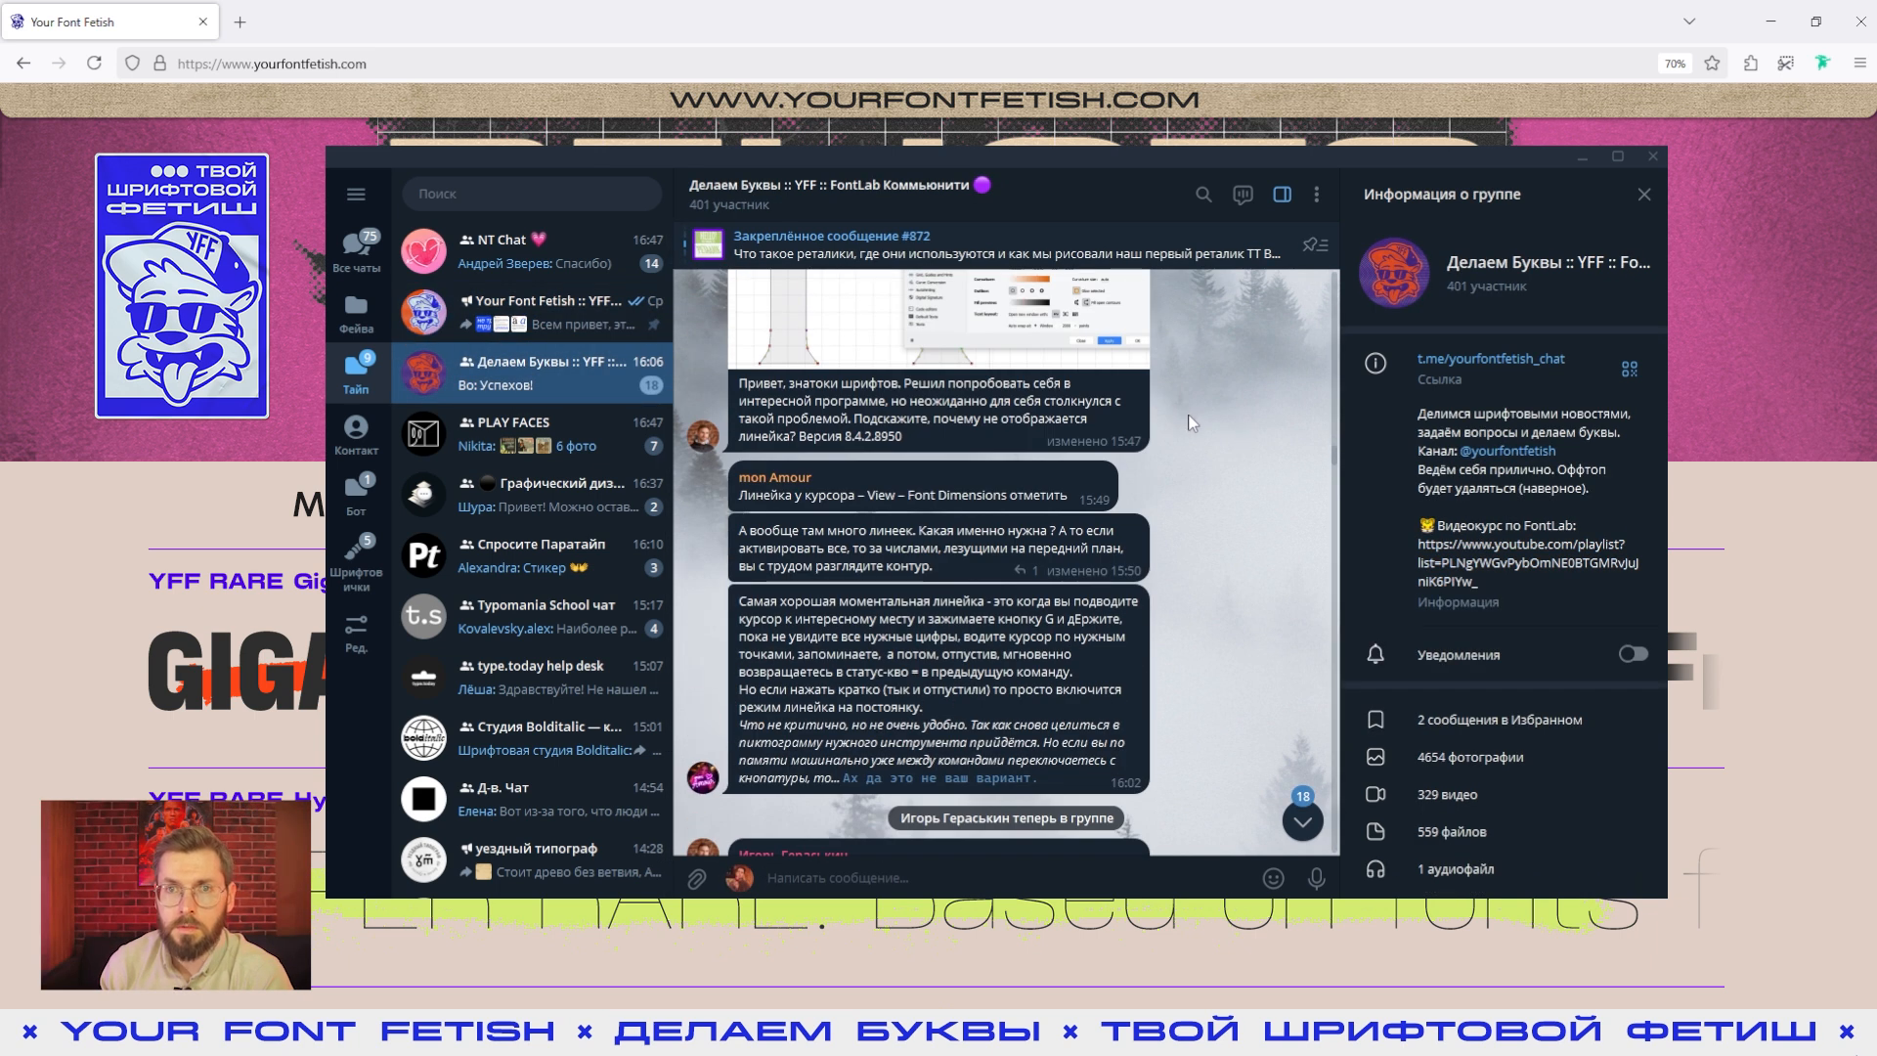
scroll(1187, 421, "down", 8)
key("alt+Tab")
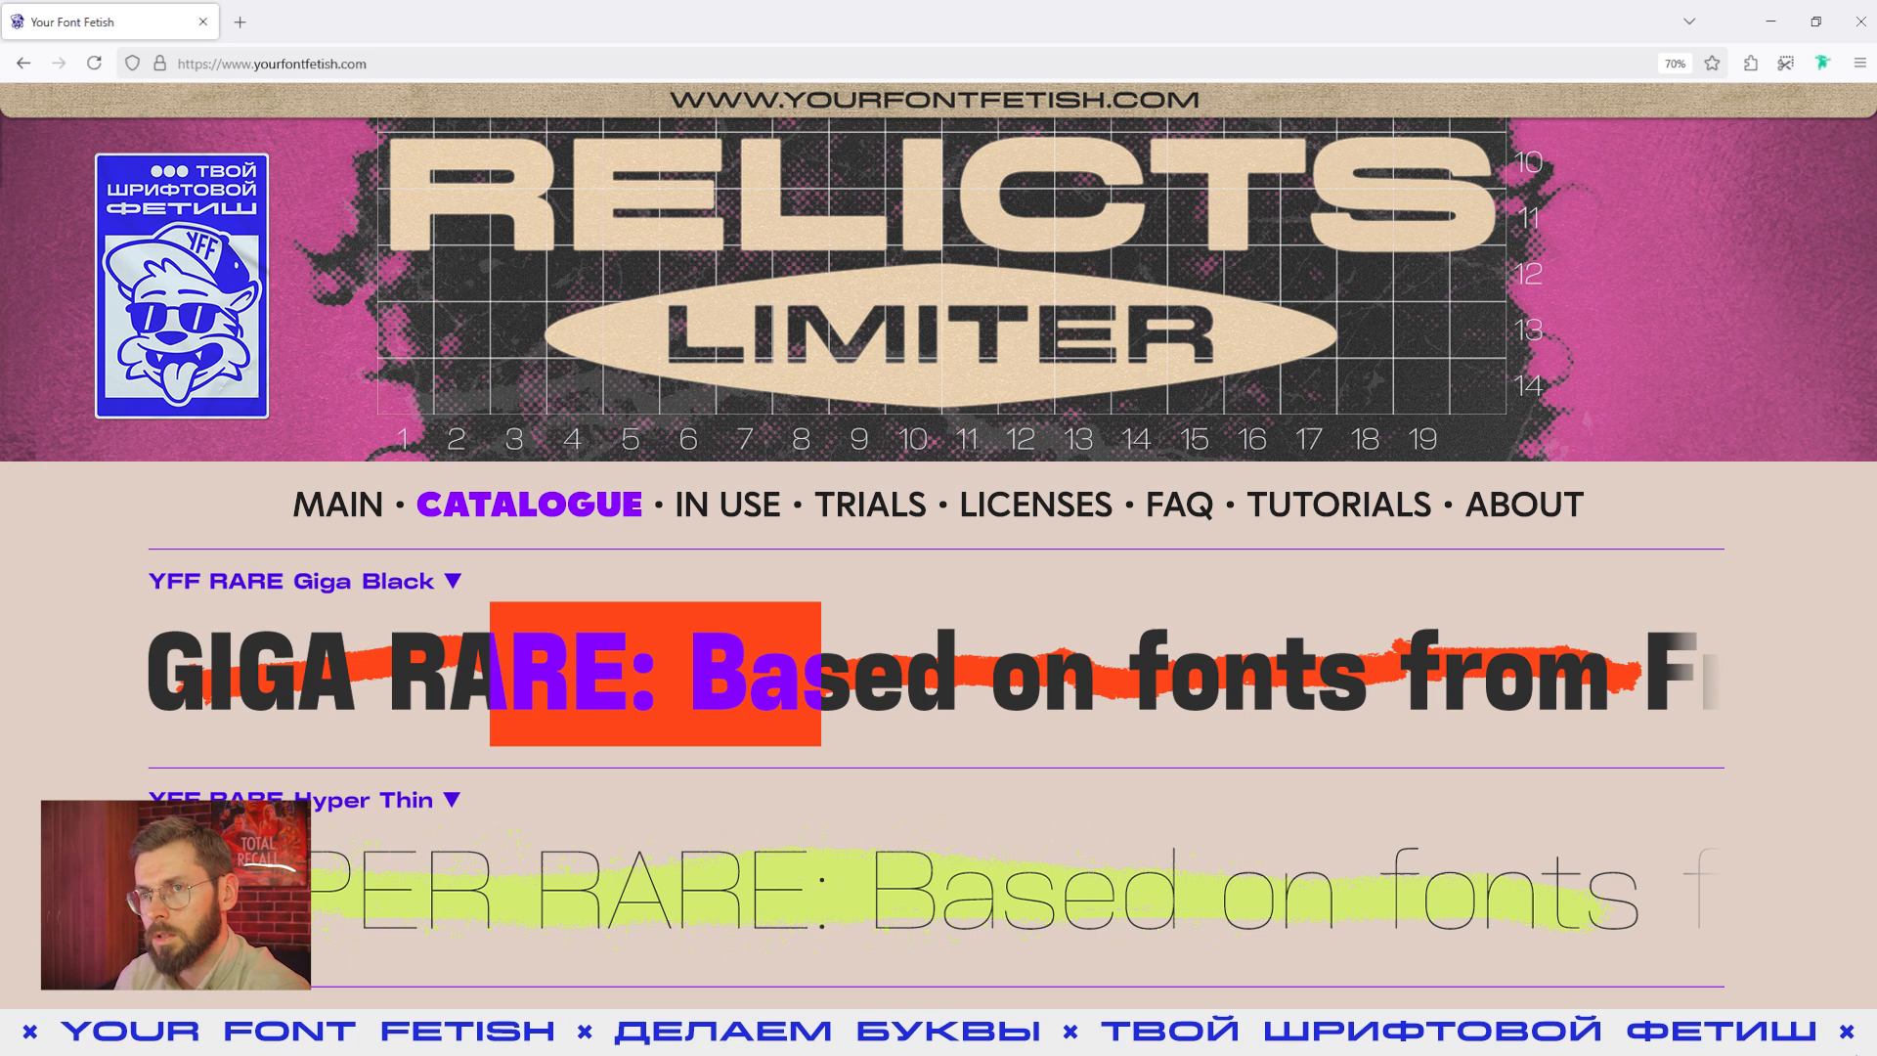
key("alt+Tab")
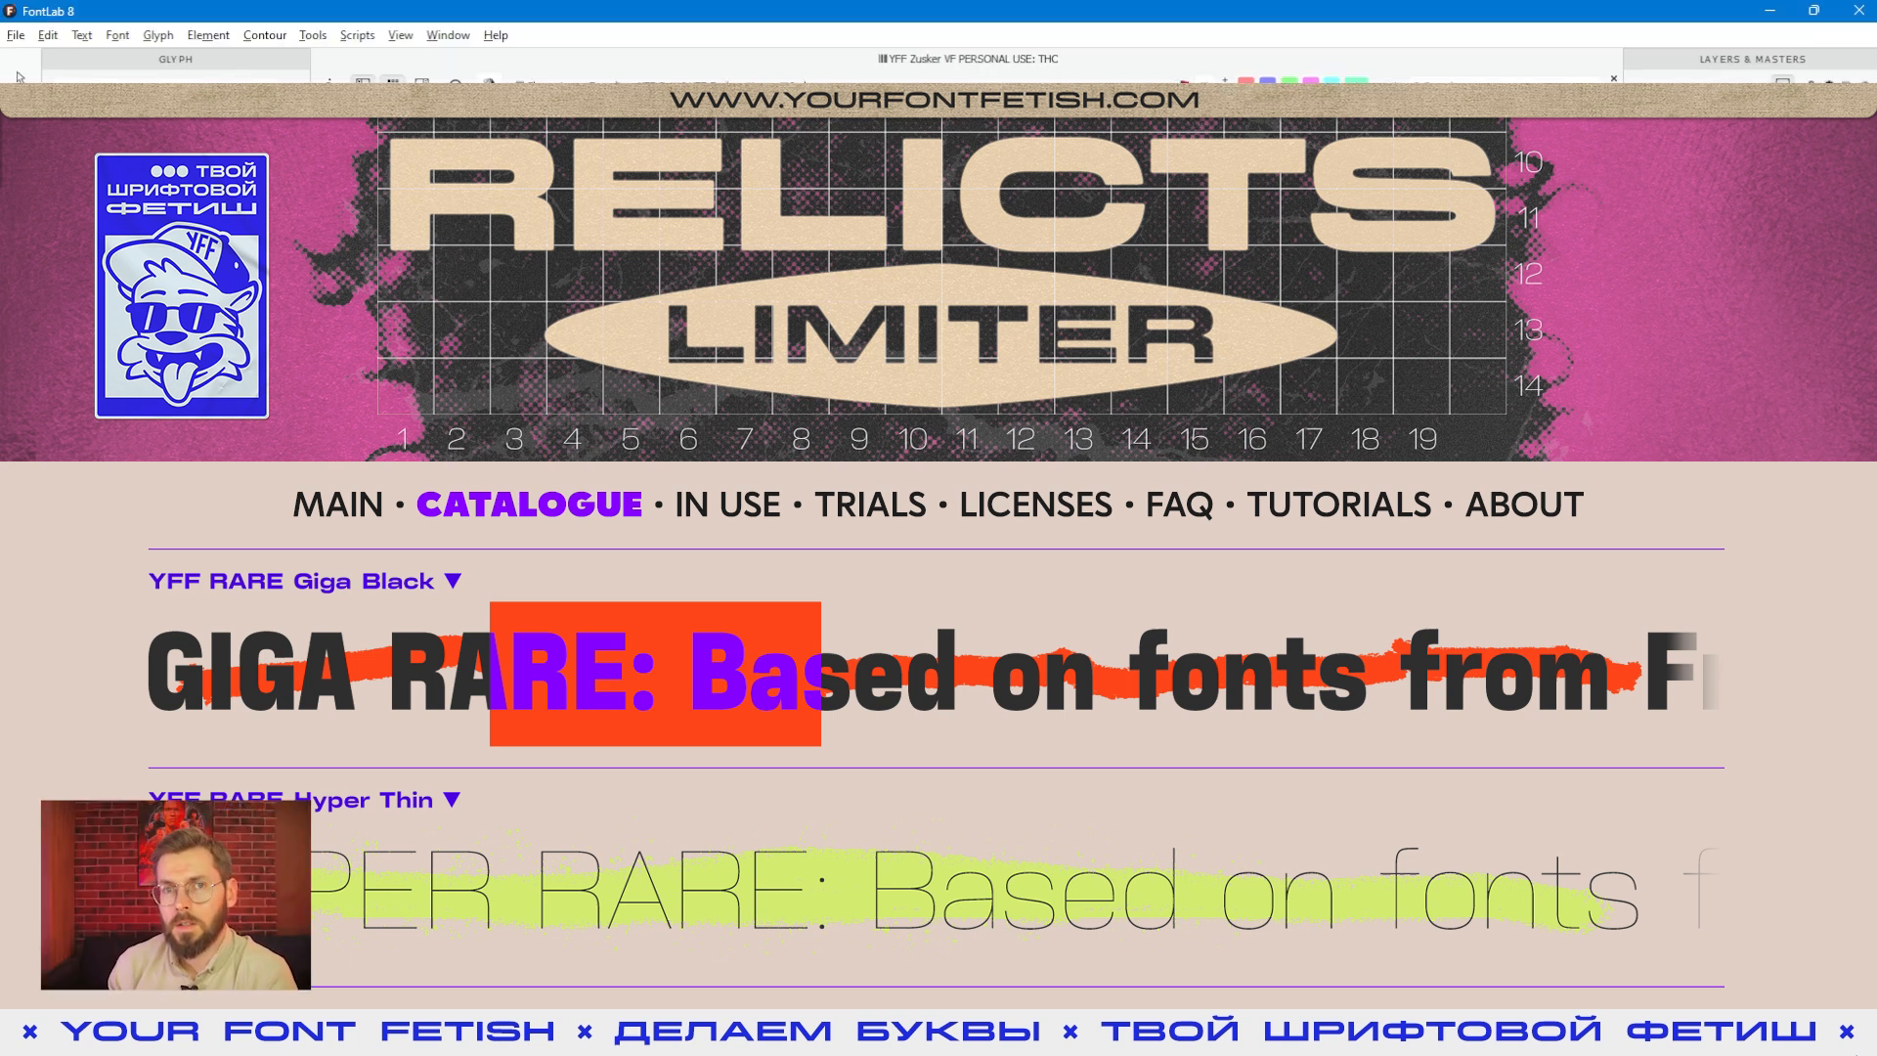